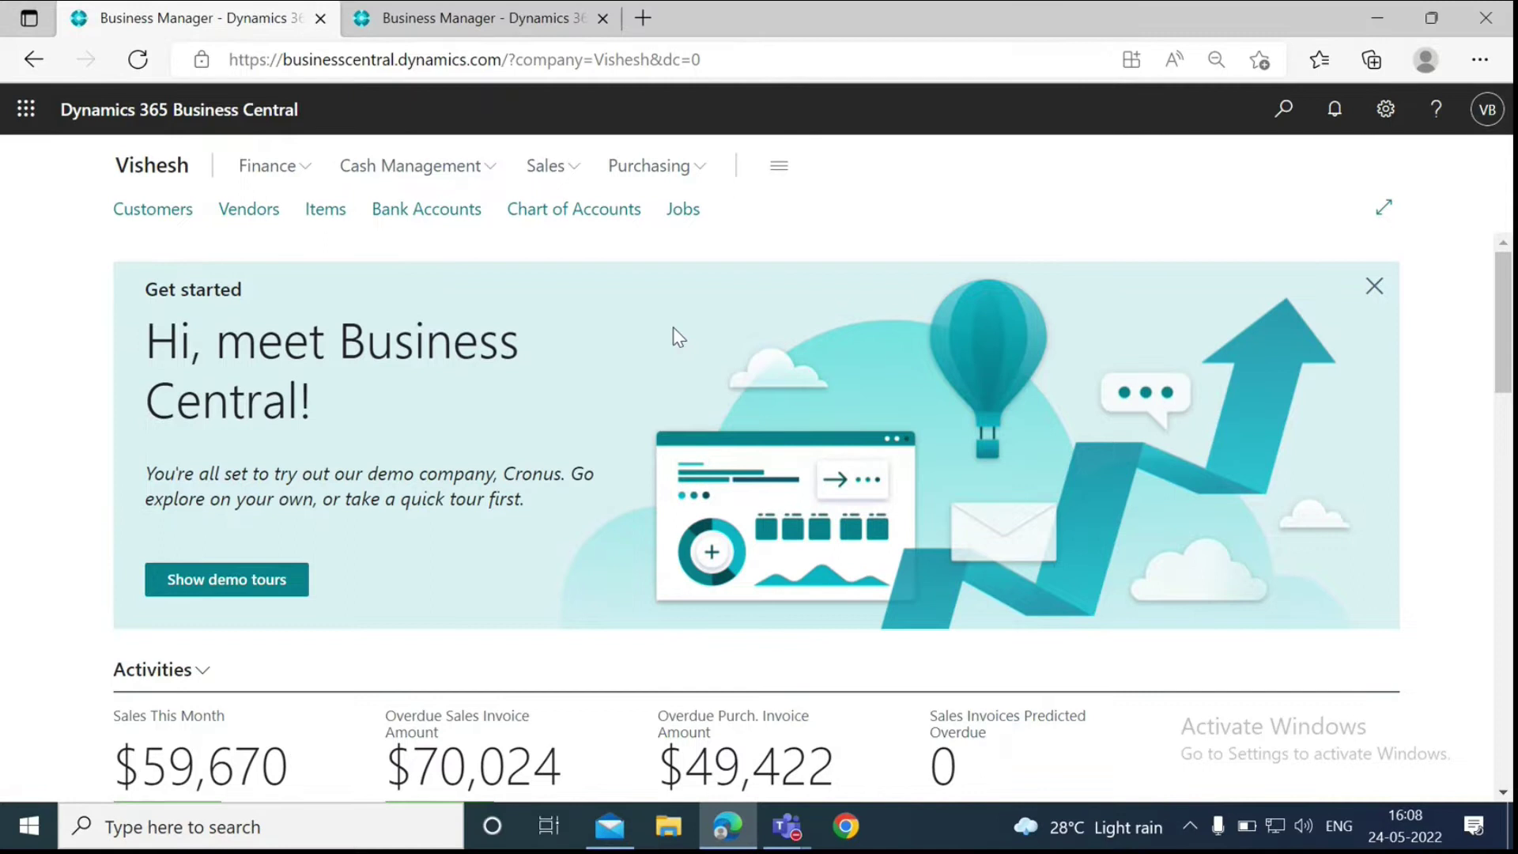
Step: Start a new sales order for customer Adatum Corporation from the Sales Orders list
{"action": "left_click", "coordinate": [1286, 110]}
{"action": "type", "text": "sales ord"}
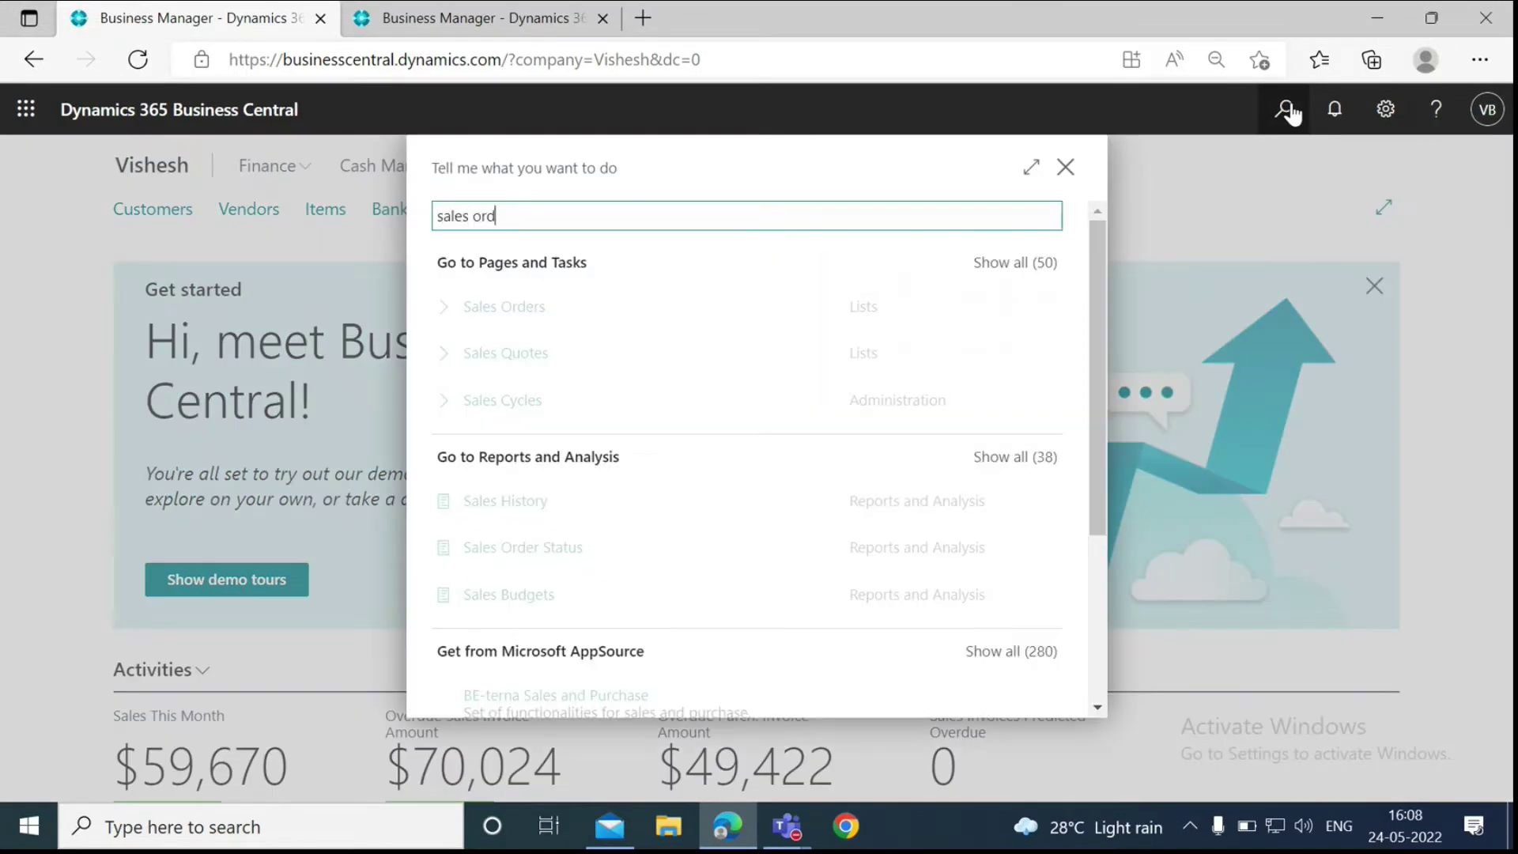
{"action": "left_click", "coordinate": [524, 305]}
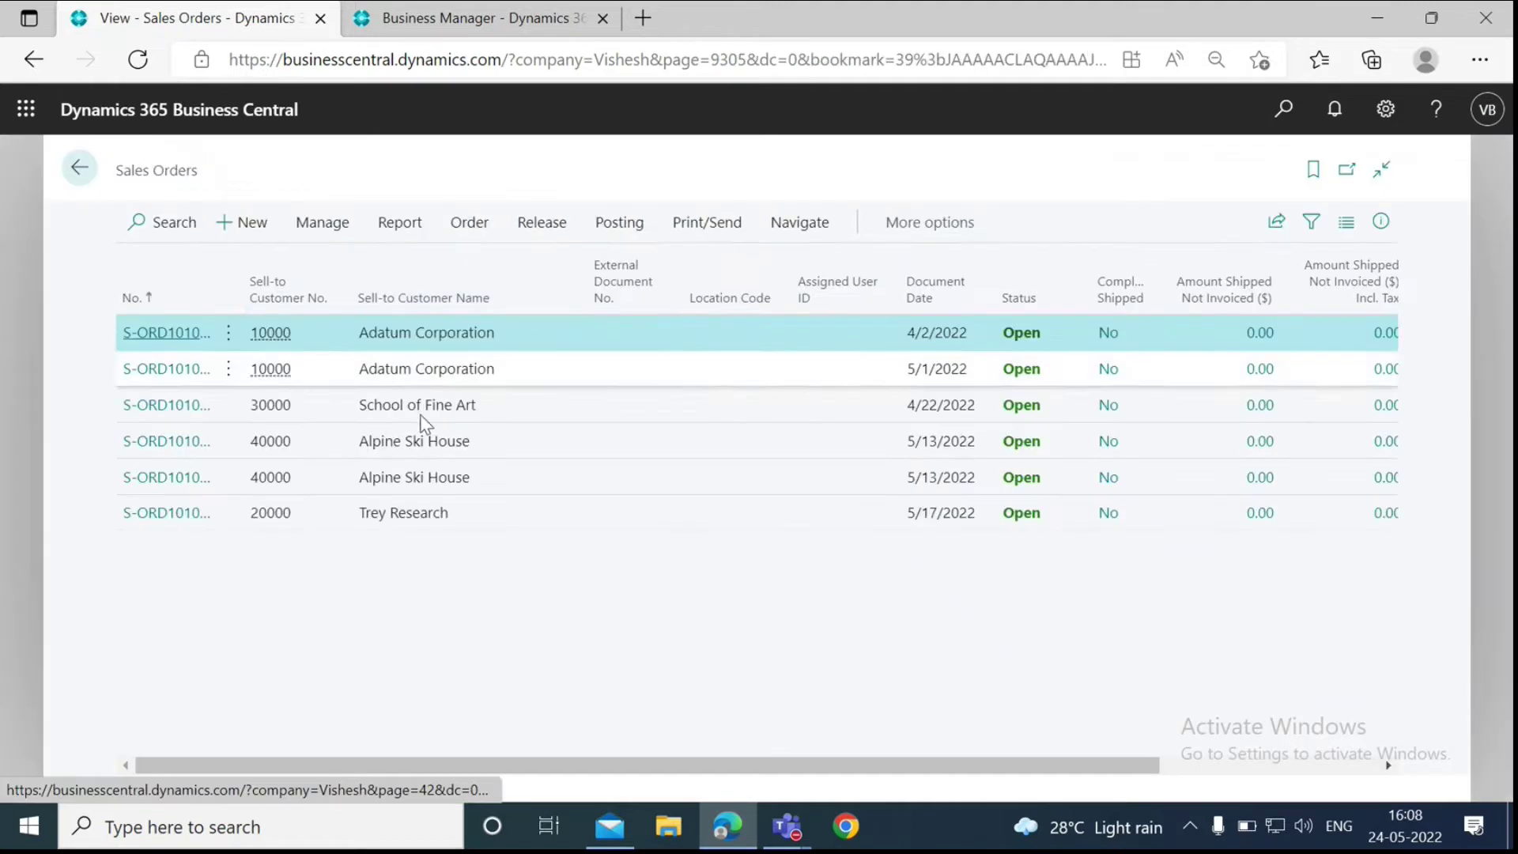
{"action": "left_click", "coordinate": [245, 222]}
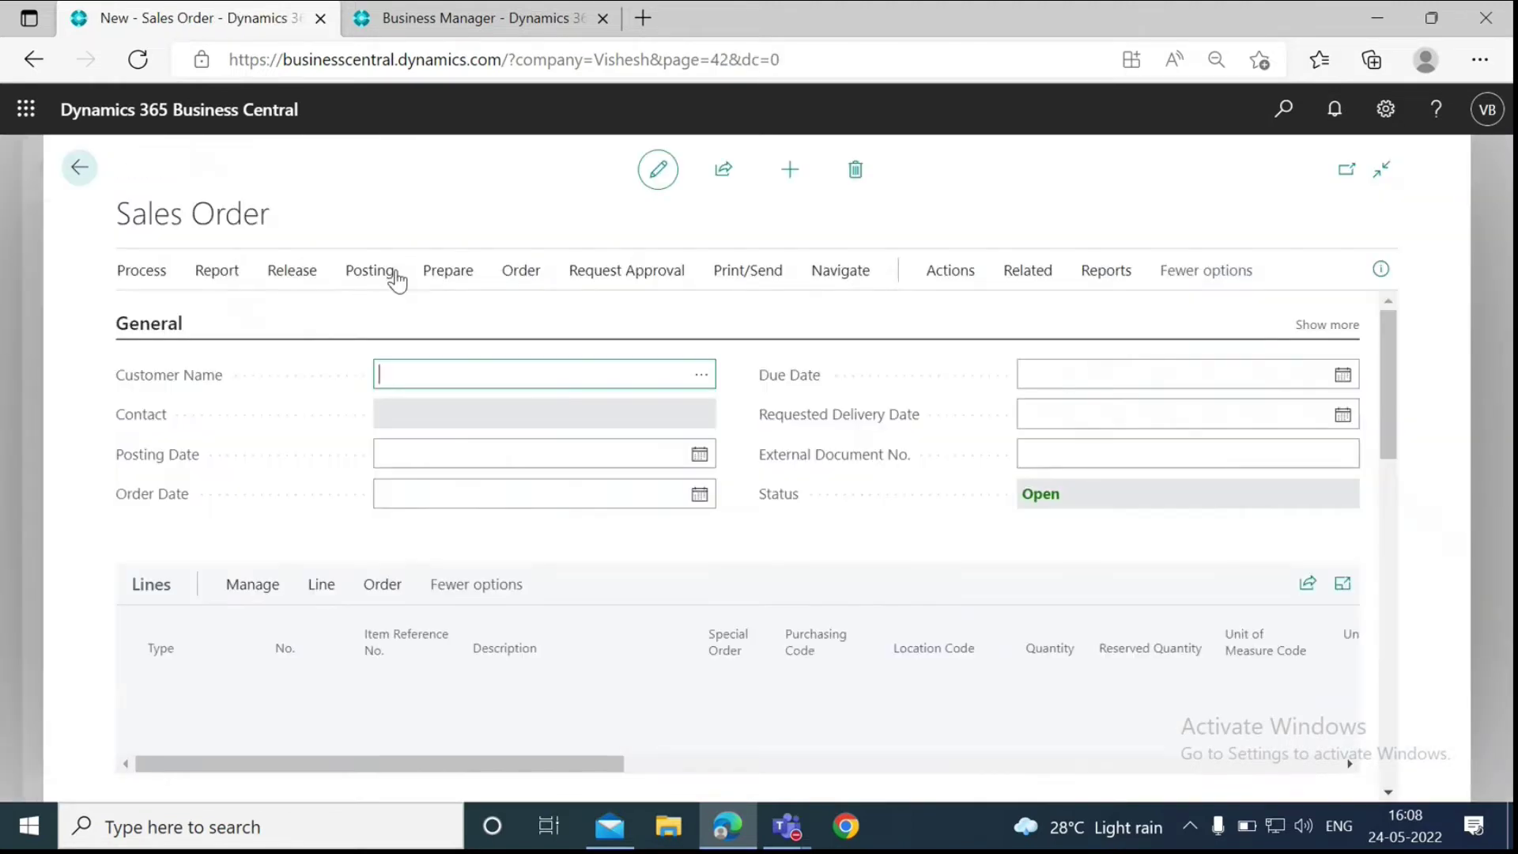
{"action": "left_click", "coordinate": [699, 375]}
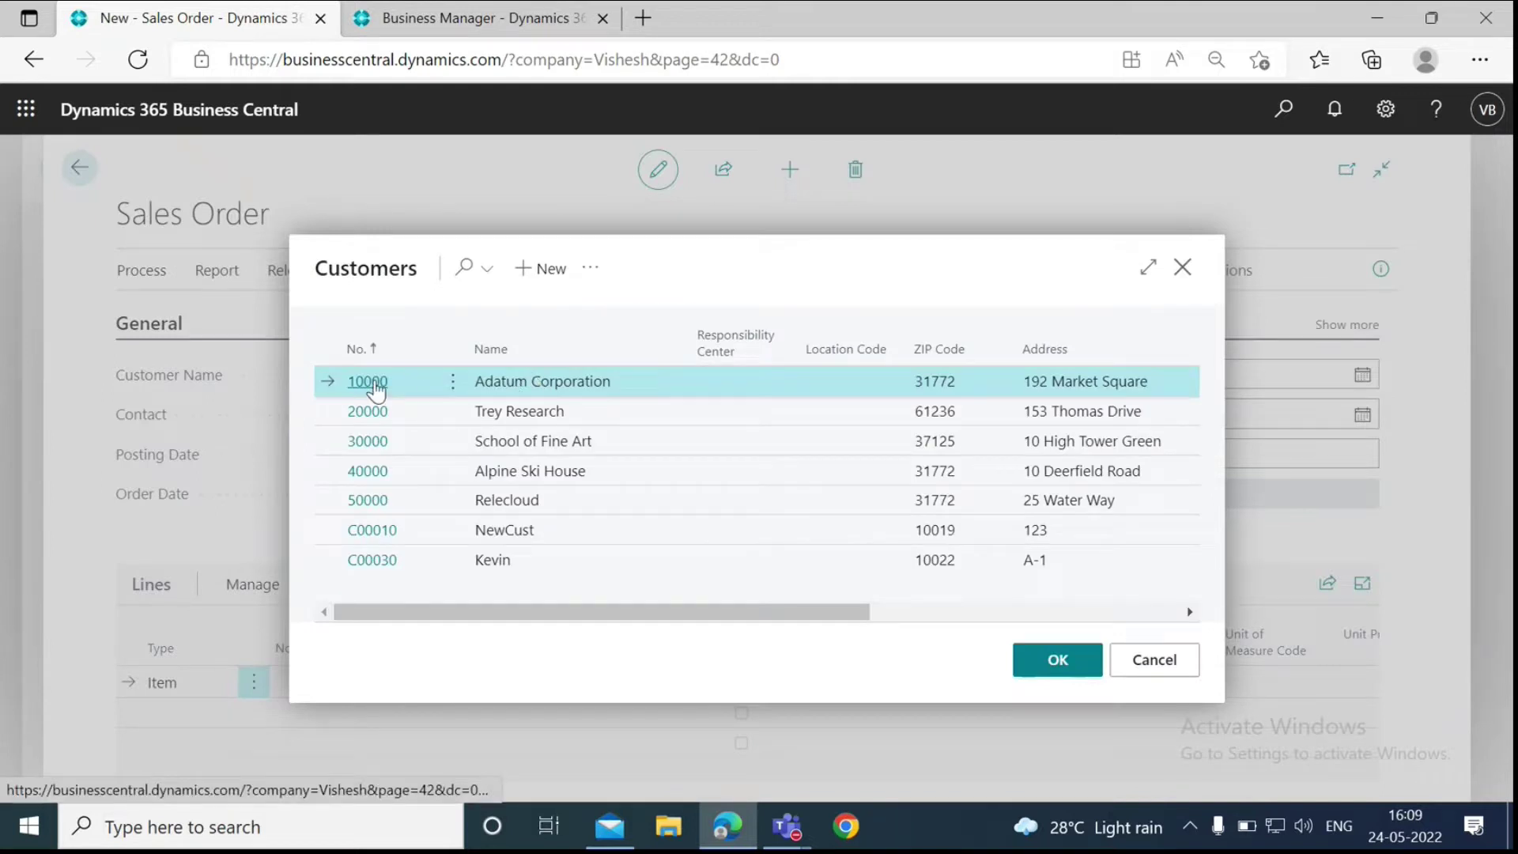
{"action": "left_click", "coordinate": [370, 382]}
{"action": "scroll", "coordinate": [297, 437], "scroll_direction": "down", "scroll_amount": 2}
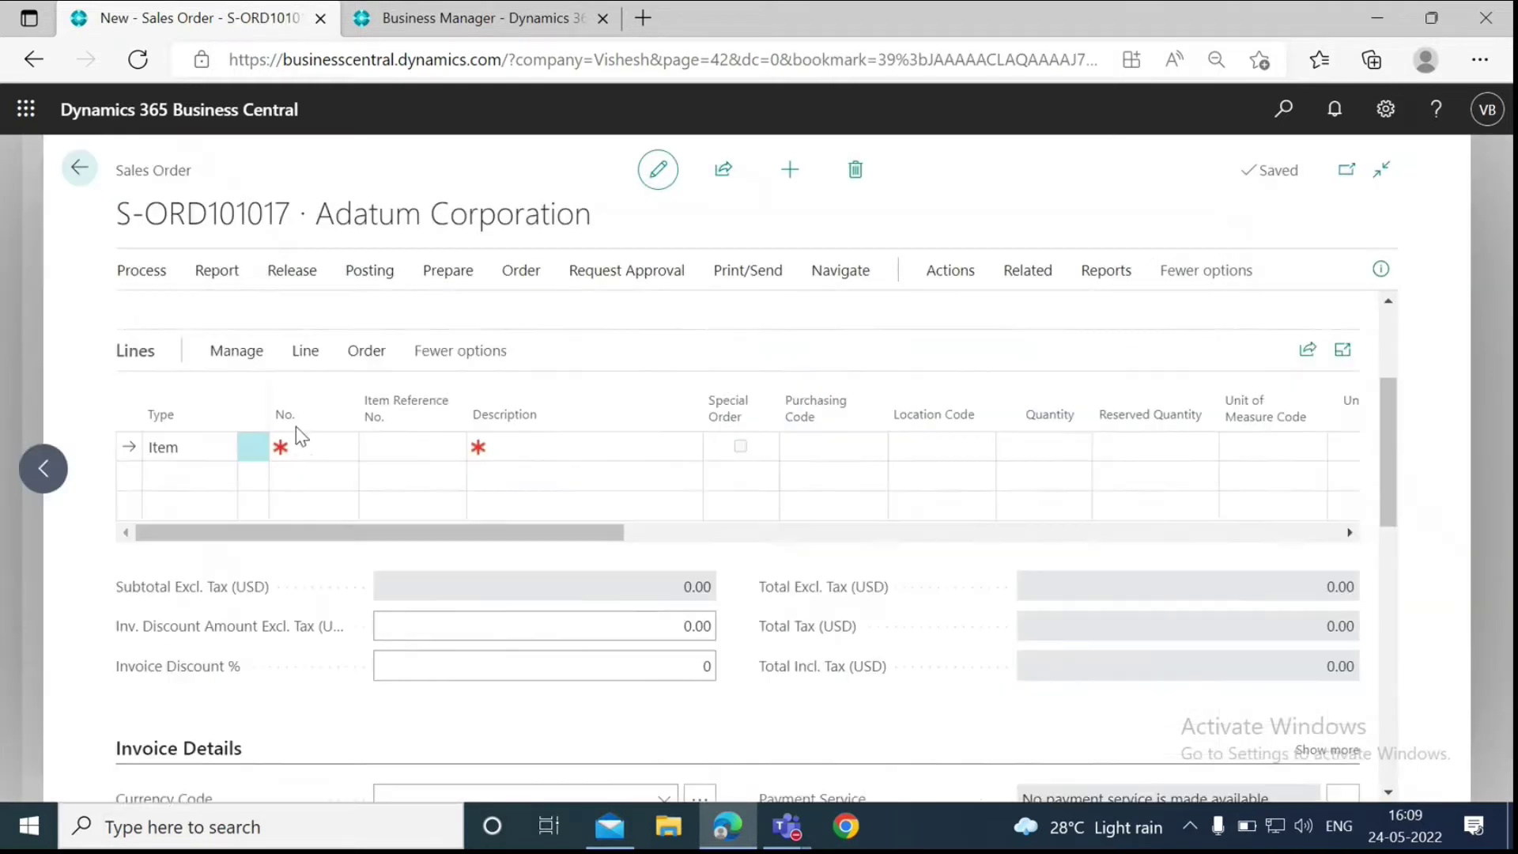
Step: Add an ATHENS Desk (1896-S) line with purchasing code SPEC ORDER
{"action": "left_click", "coordinate": [325, 479]}
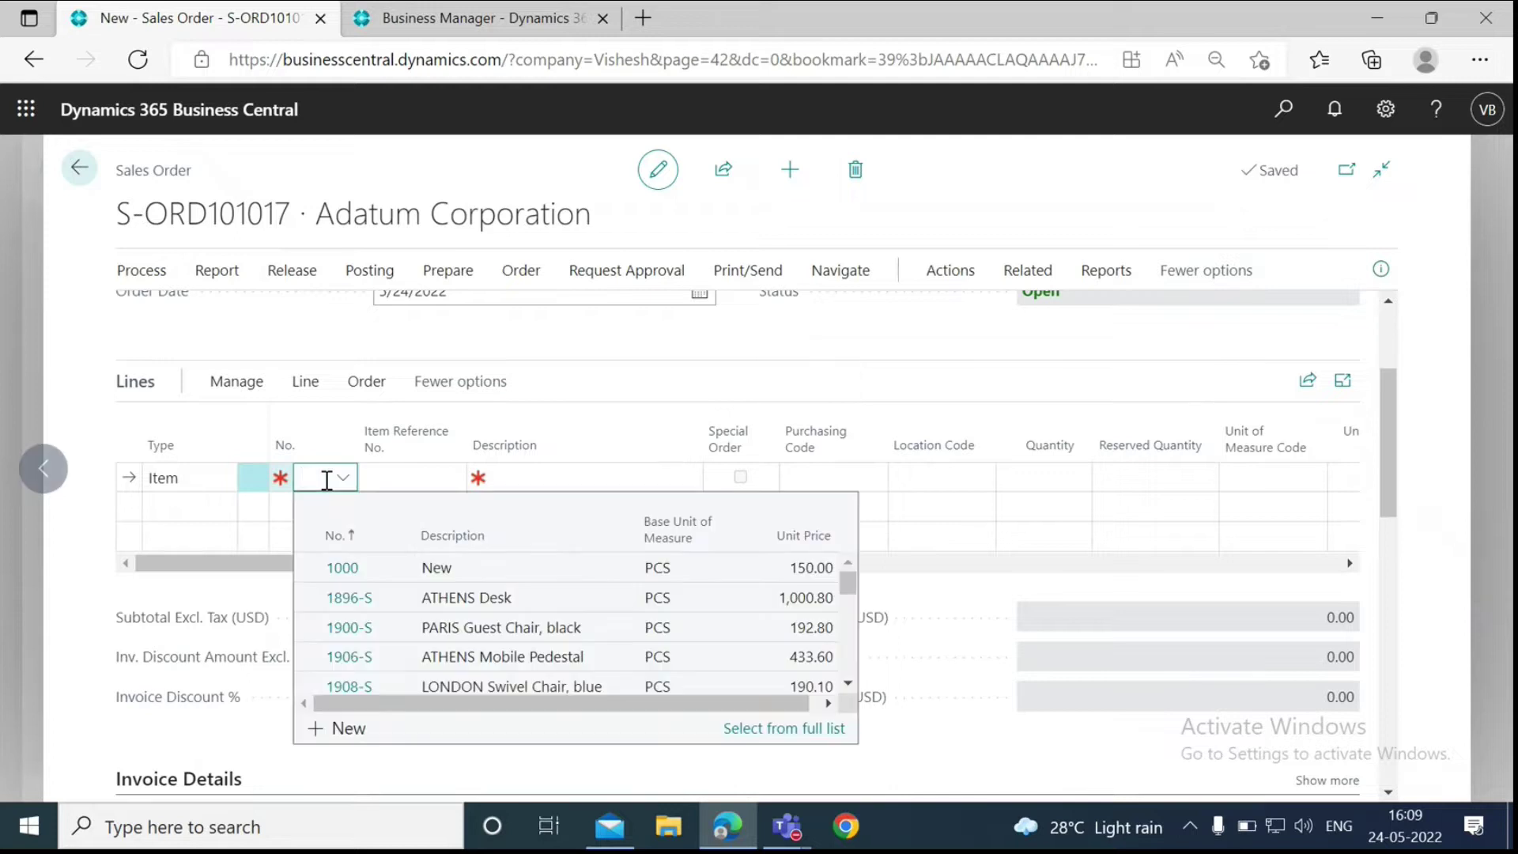
{"action": "left_click", "coordinate": [428, 607]}
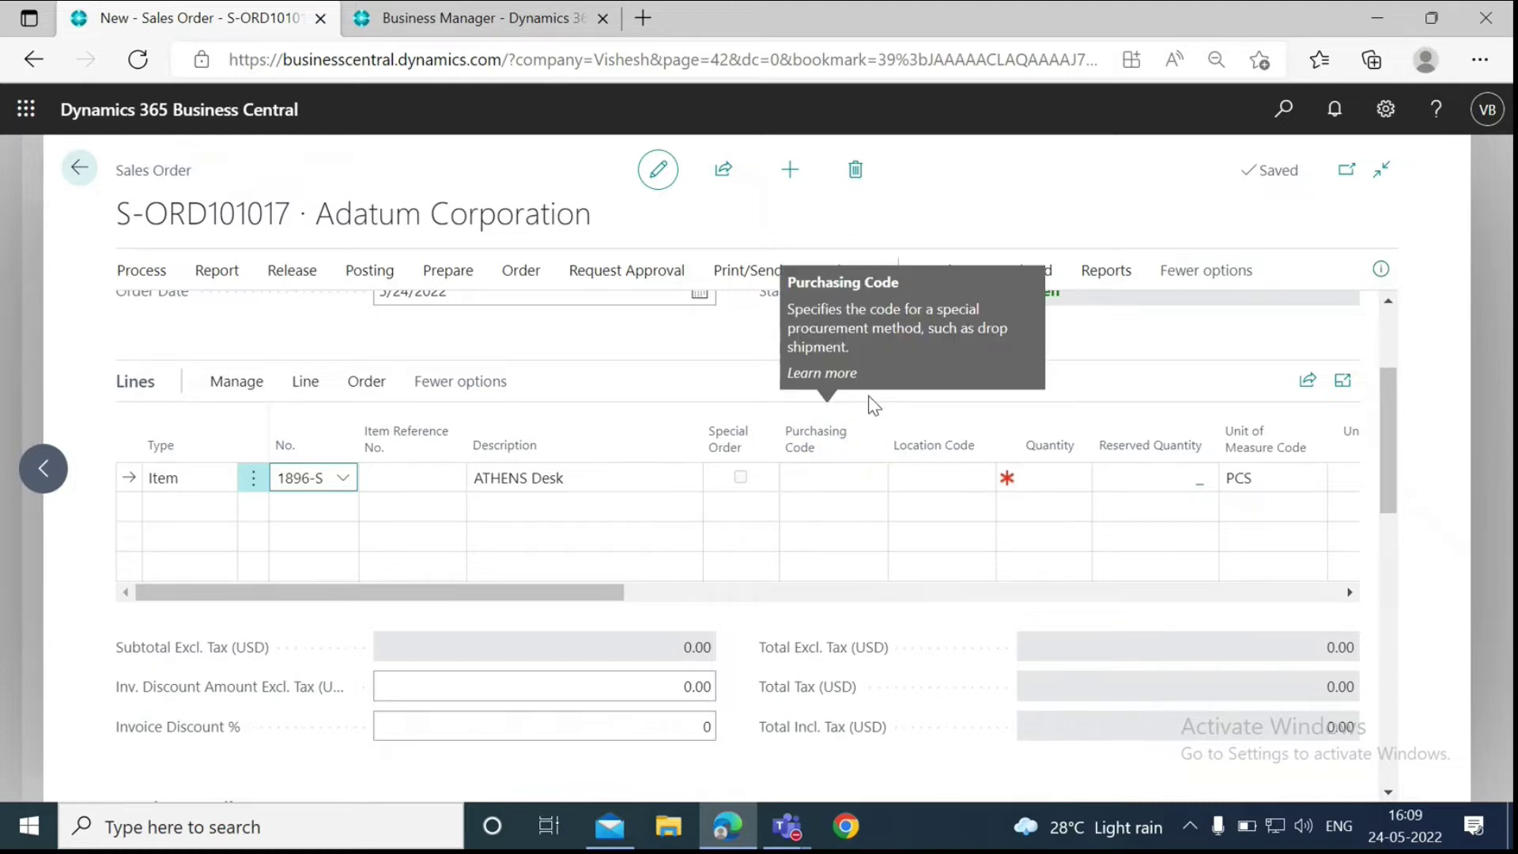
{"action": "left_click", "coordinate": [861, 475]}
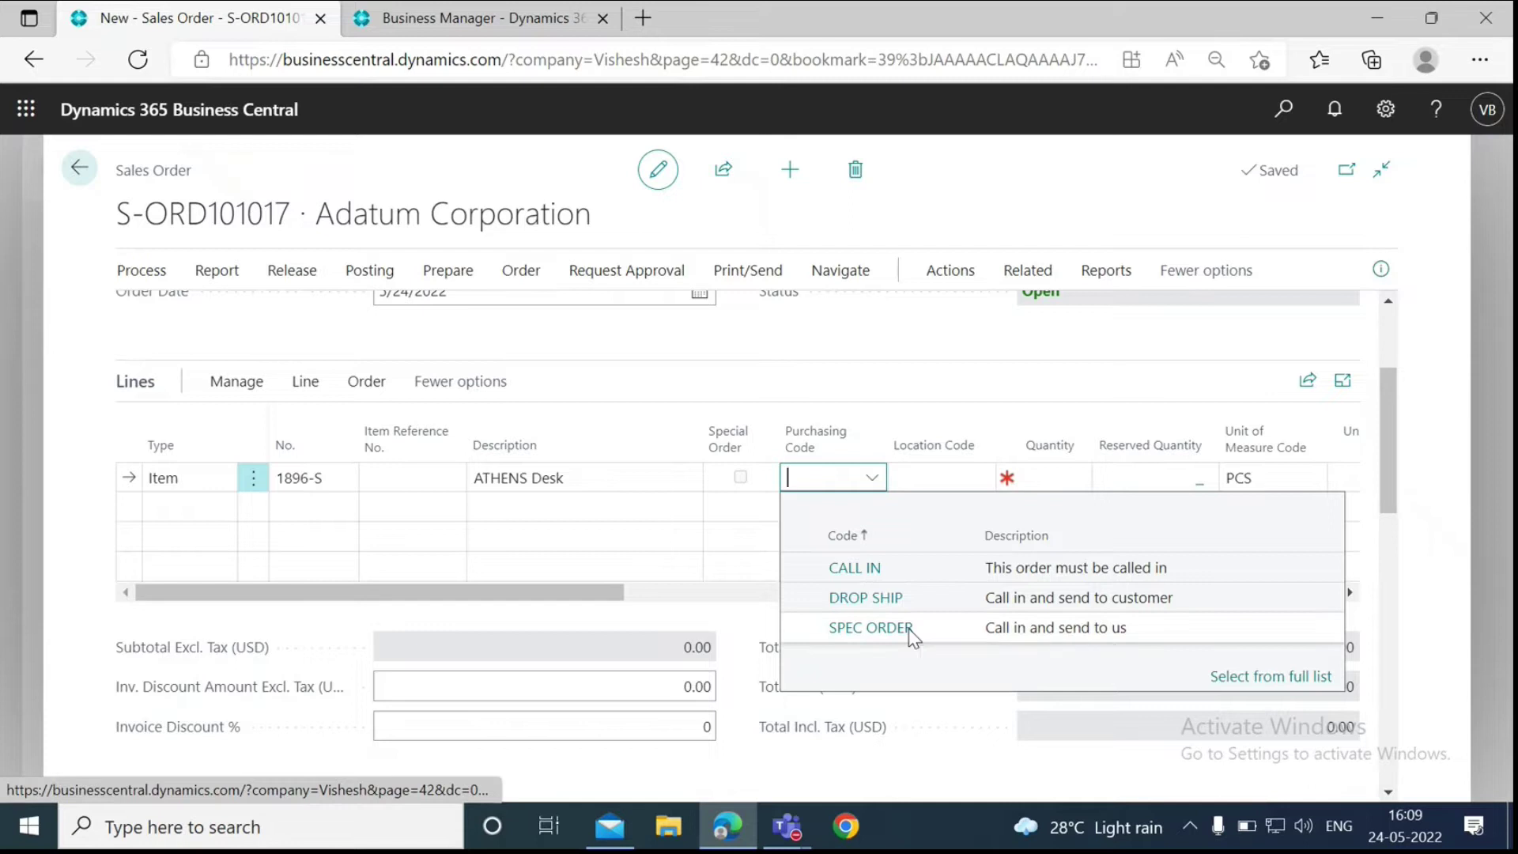
{"action": "left_click", "coordinate": [908, 630]}
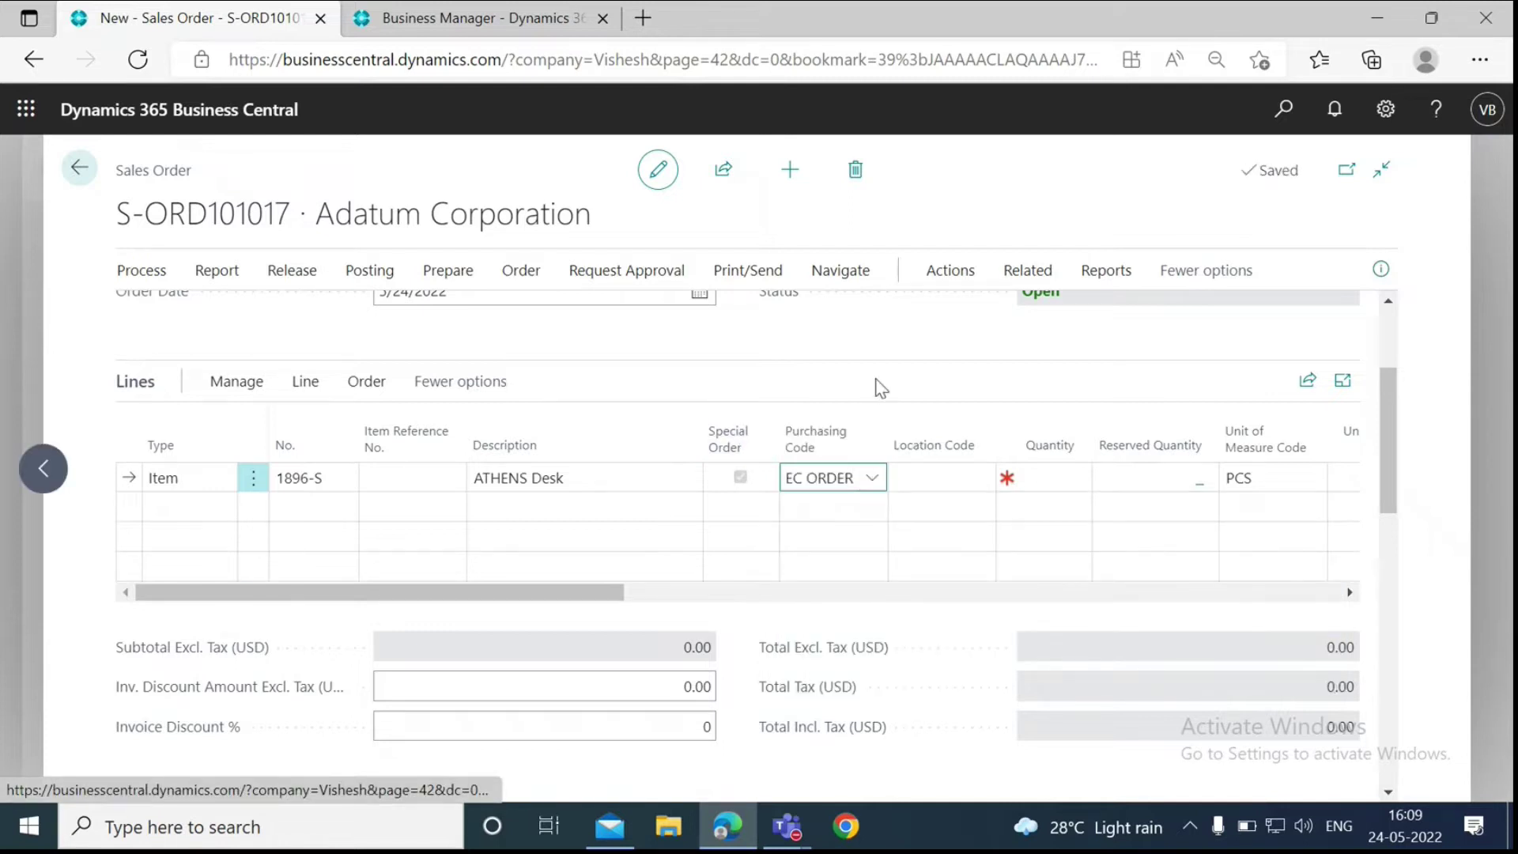
Step: Leave page personalization unchanged, set the ATHENS Desk quantity to 2, and switch tabs
{"action": "left_click", "coordinate": [1387, 111]}
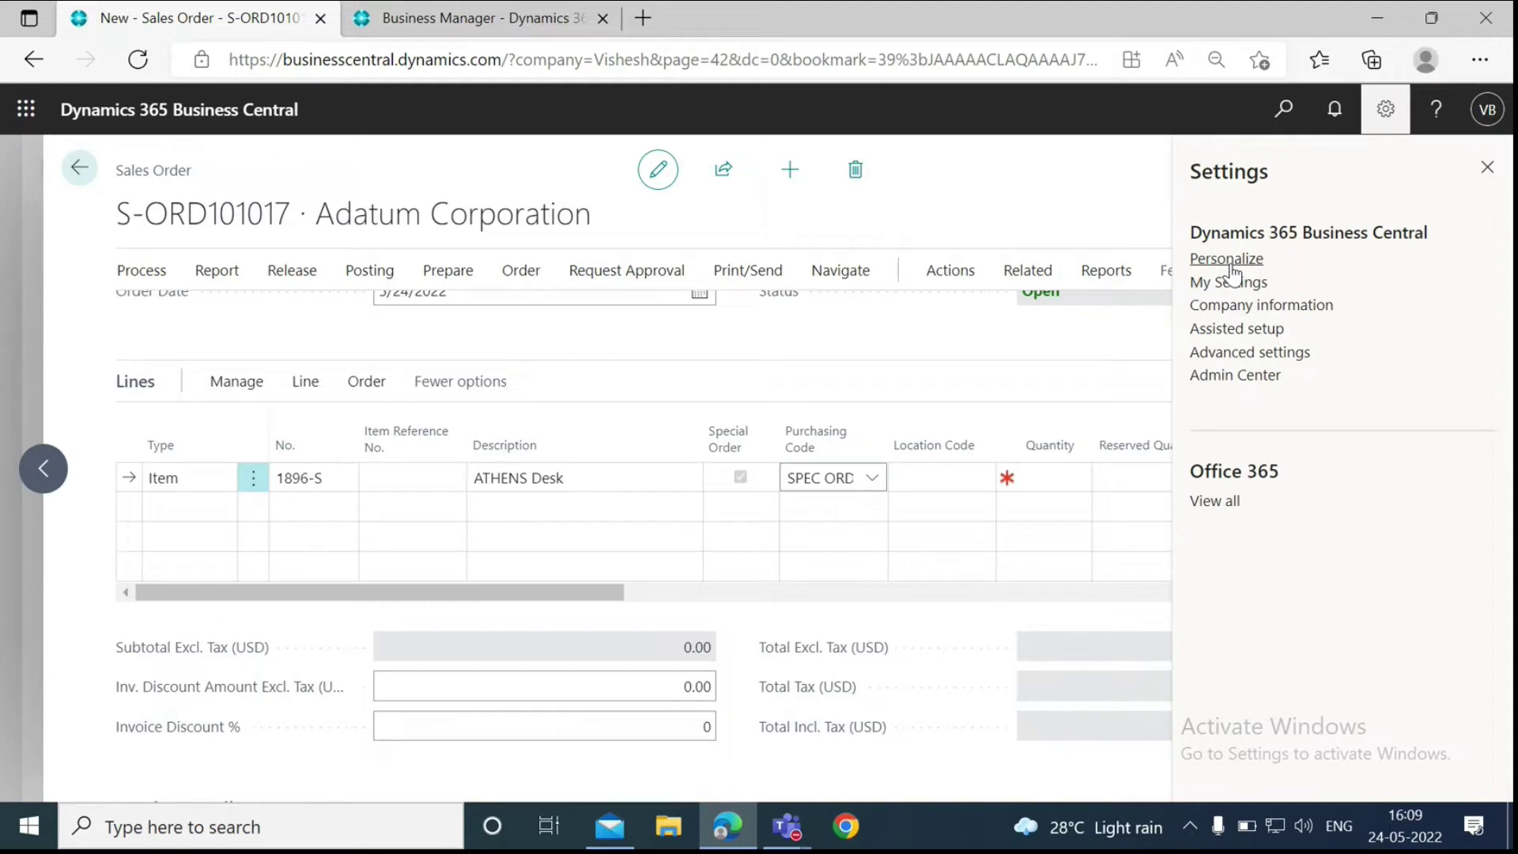
{"action": "left_click", "coordinate": [1229, 262]}
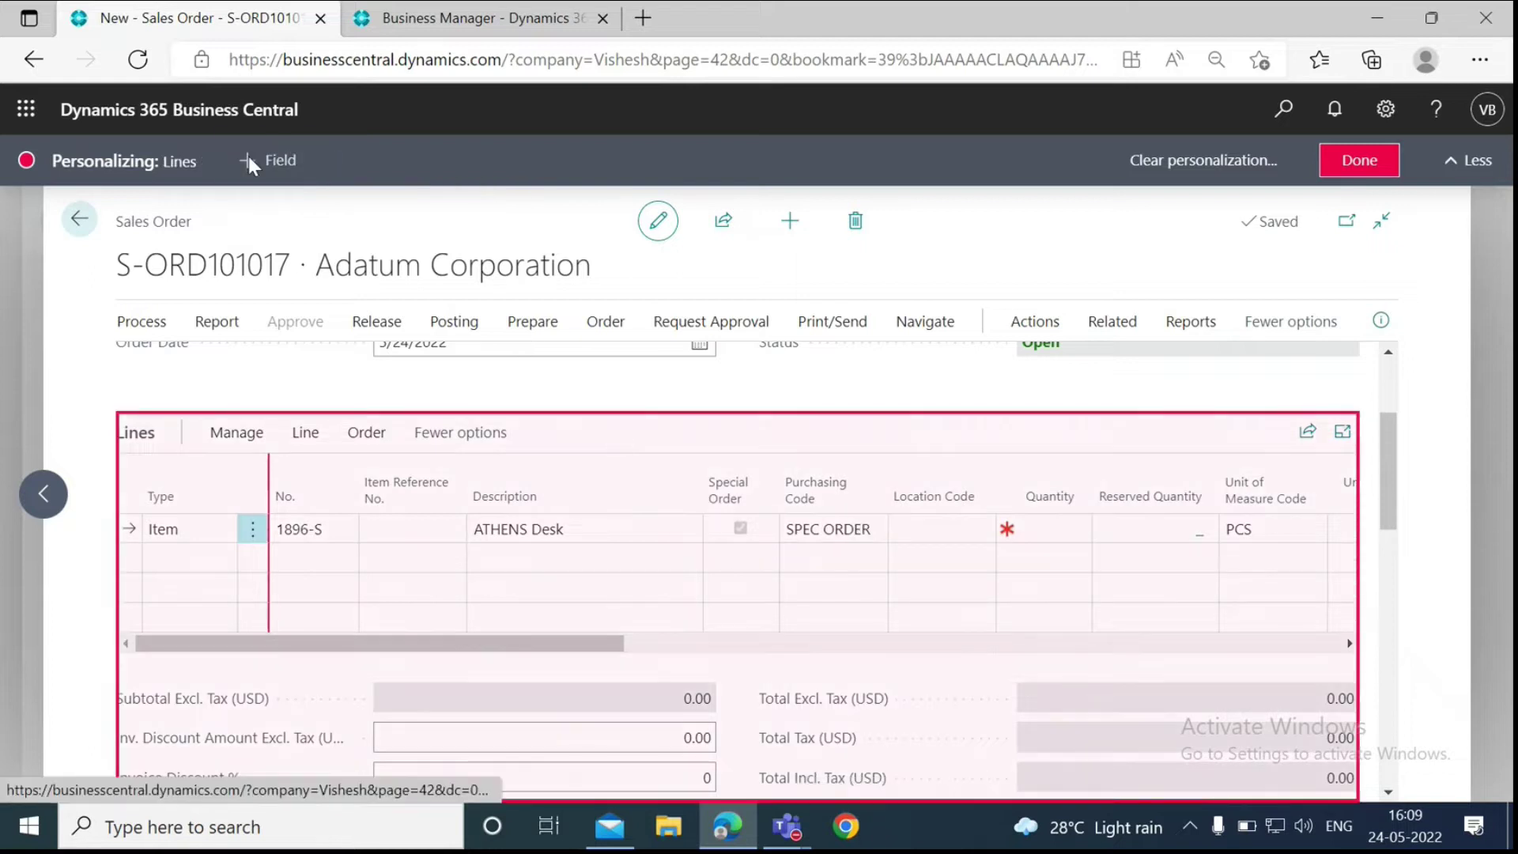
{"action": "left_click", "coordinate": [271, 160]}
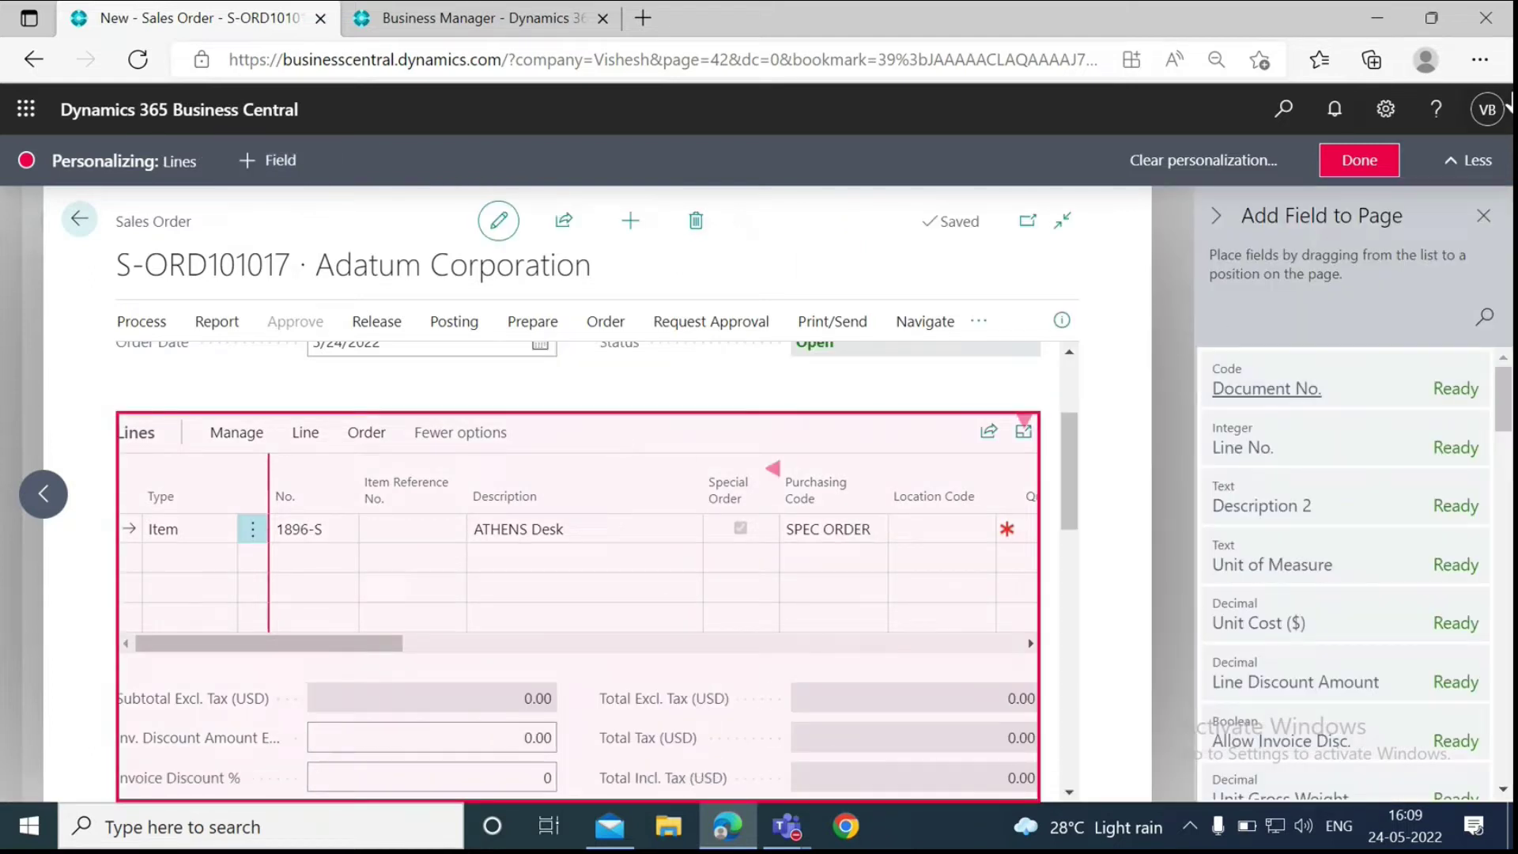
{"action": "left_click", "coordinate": [1379, 160]}
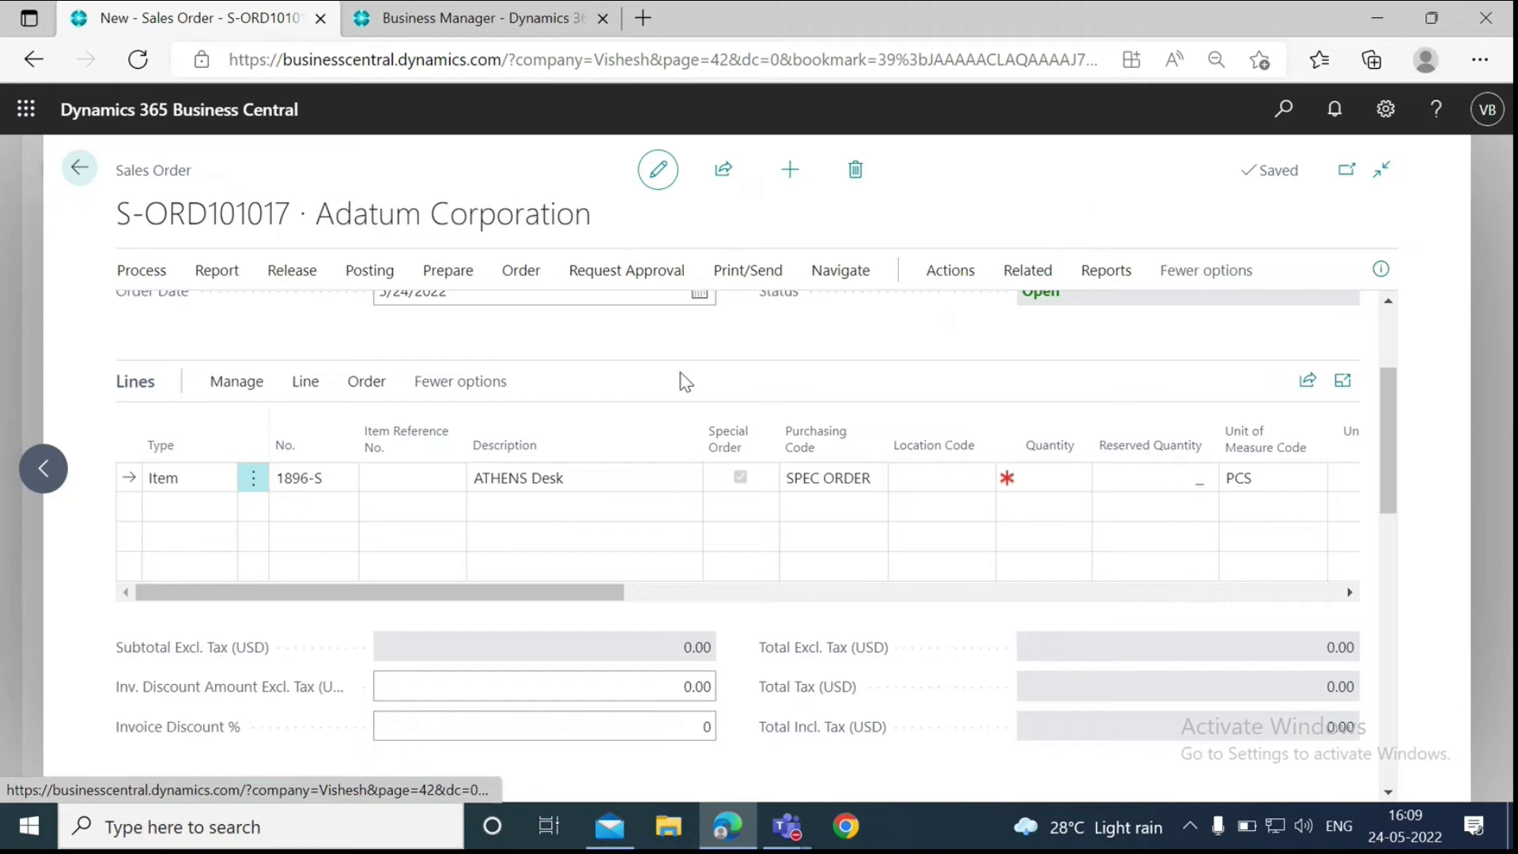
{"action": "left_click", "coordinate": [1051, 479]}
{"action": "type", "text": "2"}
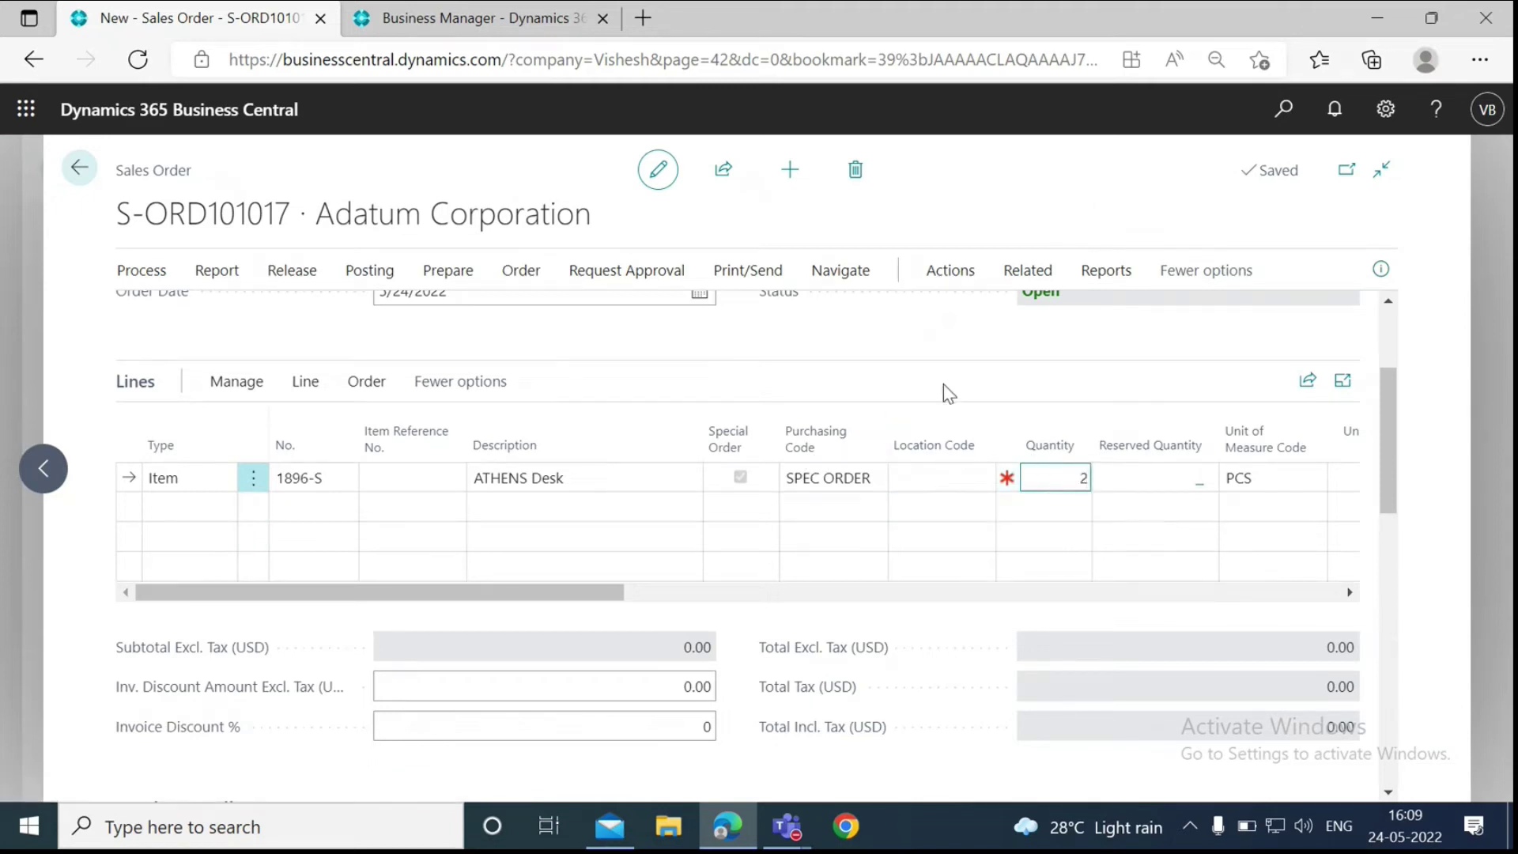
{"action": "scroll", "coordinate": [943, 383], "scroll_direction": "down", "scroll_amount": 5}
{"action": "scroll", "coordinate": [943, 383], "scroll_direction": "up", "scroll_amount": 5}
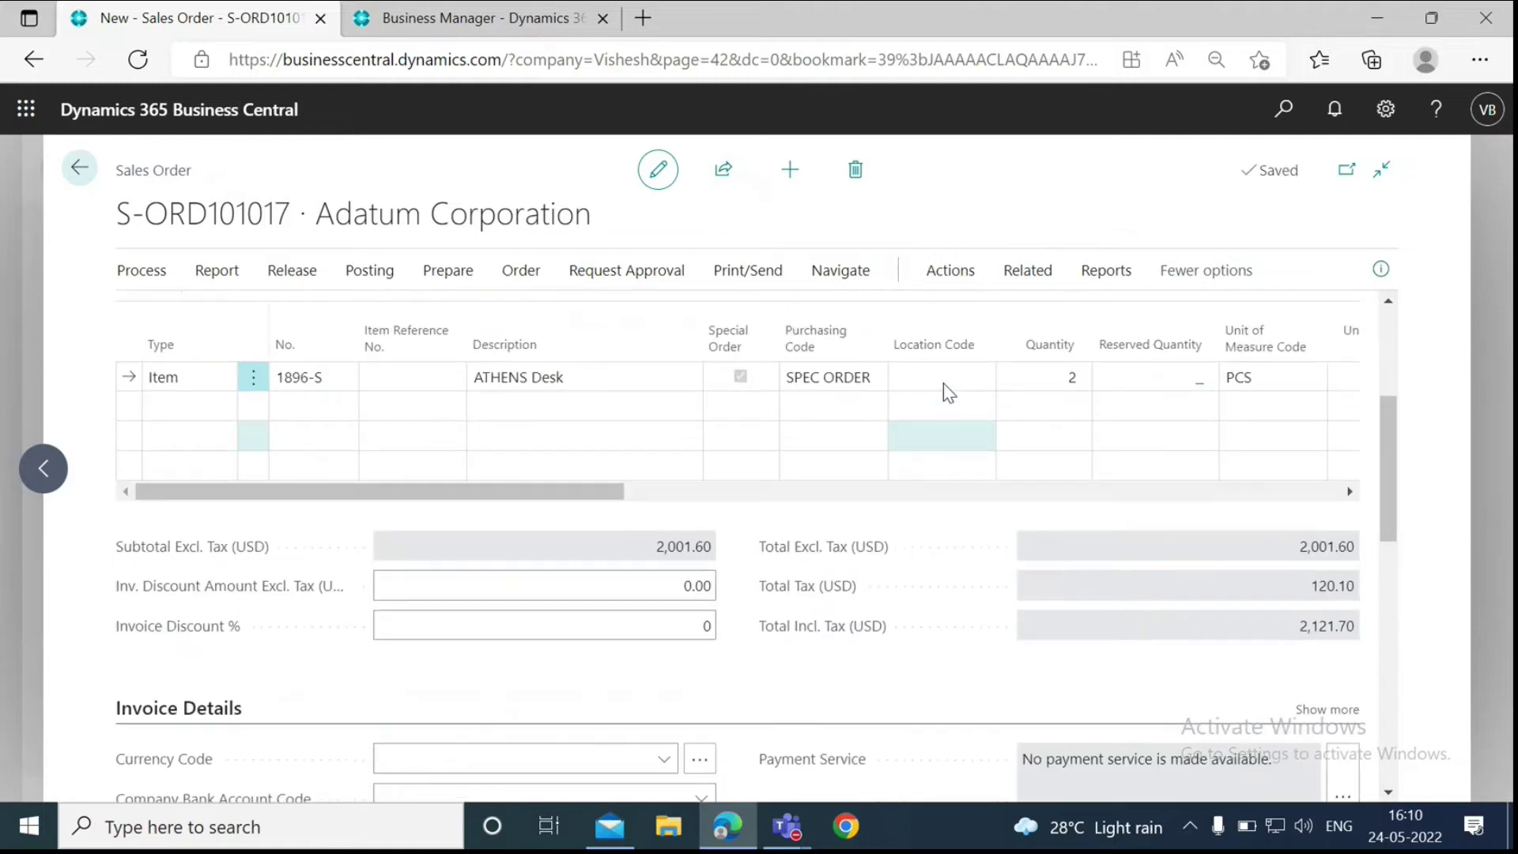
{"action": "scroll", "coordinate": [943, 383], "scroll_direction": "up", "scroll_amount": 5}
{"action": "key", "text": "alt+Tab"}
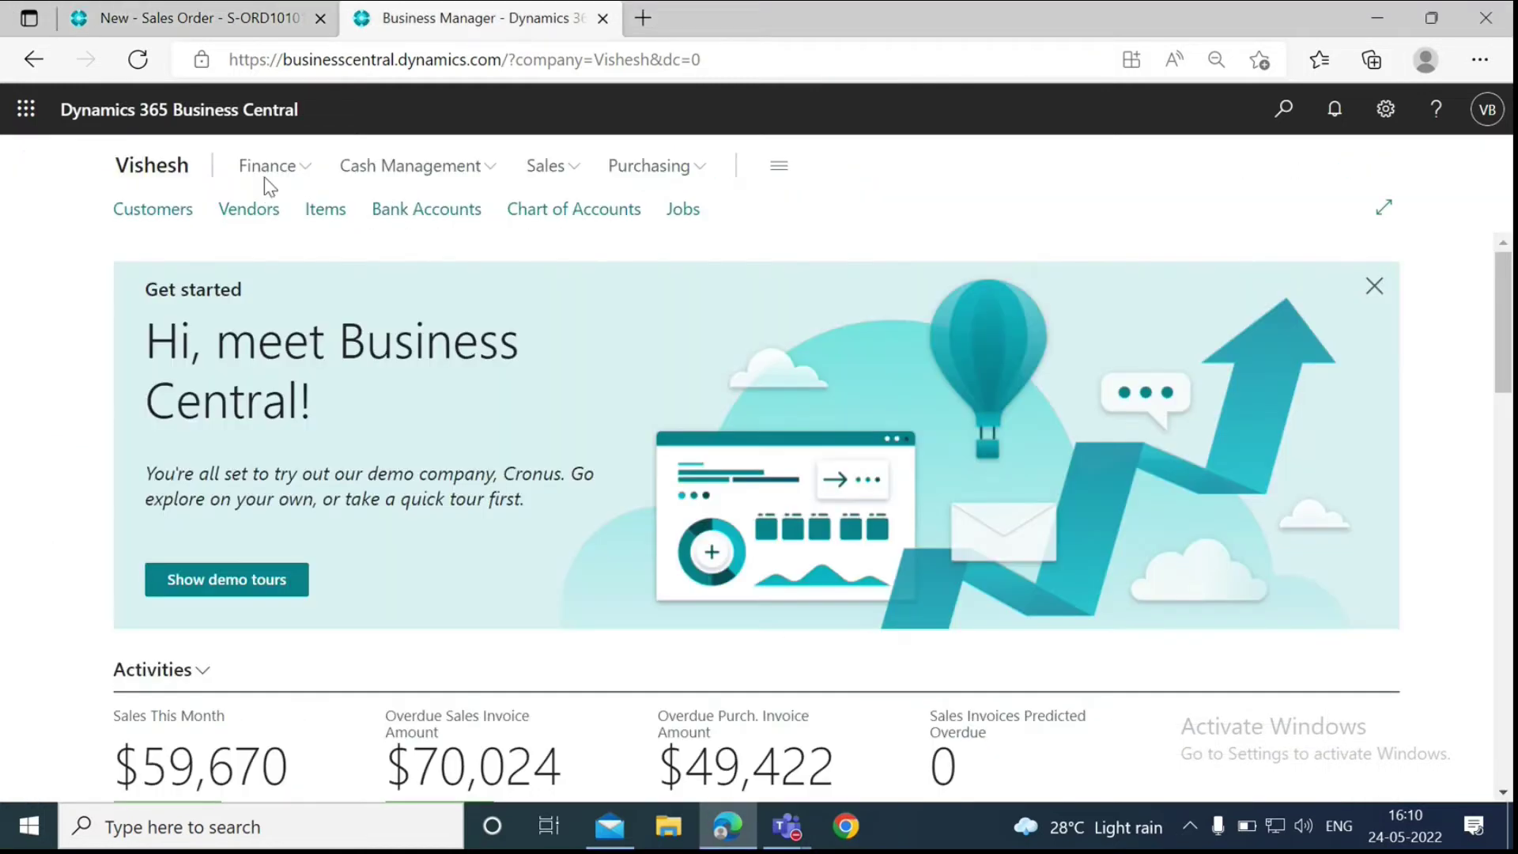
Step: Create a new purchase order for vendor Fabrikam, Inc. with vendor invoice number 123
{"action": "left_click", "coordinate": [664, 170]}
{"action": "left_click", "coordinate": [367, 237]}
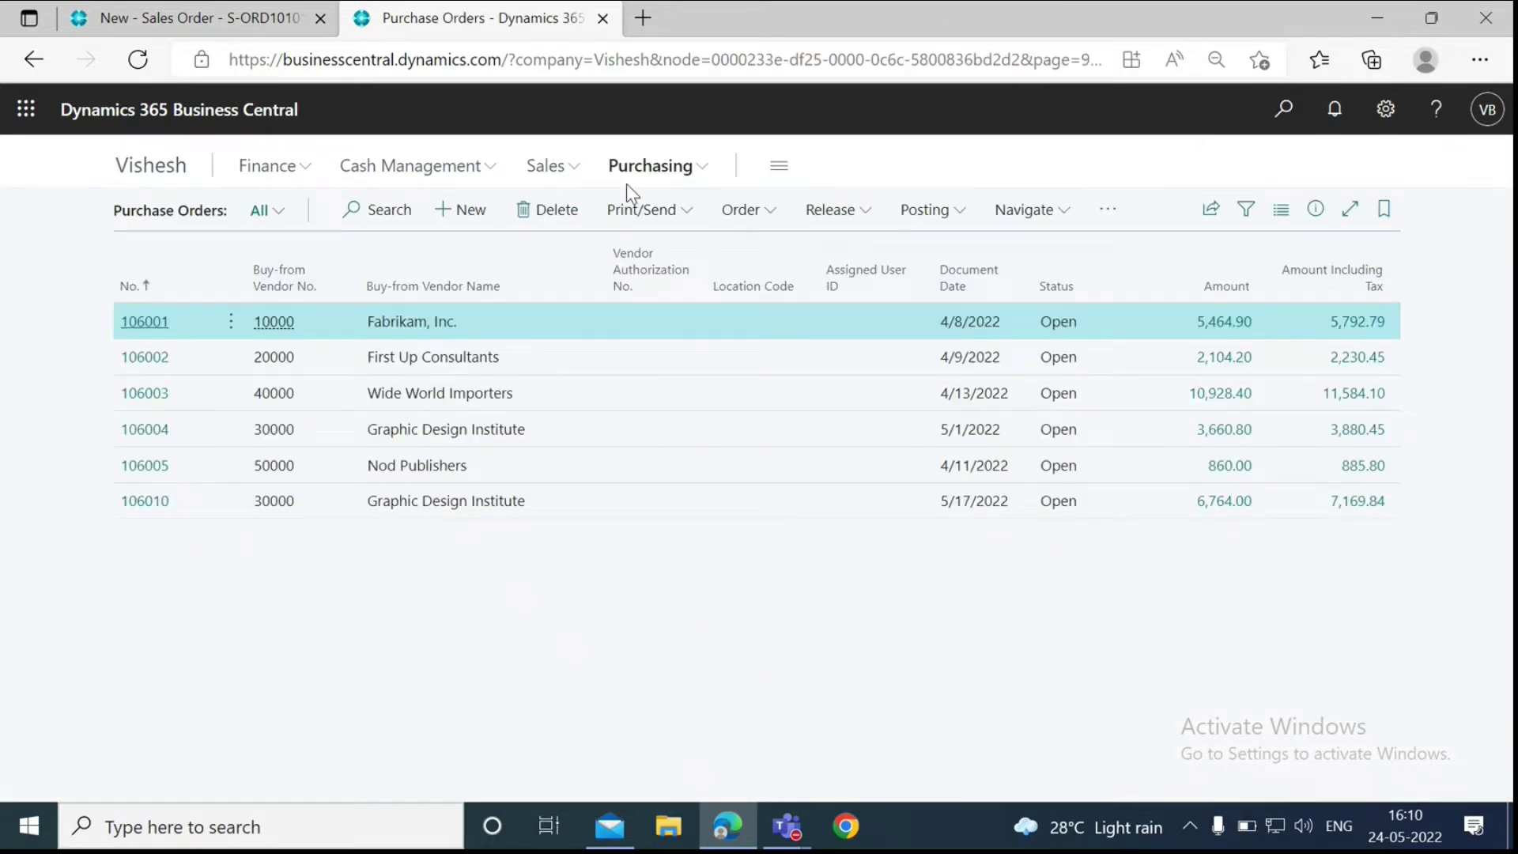
{"action": "left_click", "coordinate": [471, 211]}
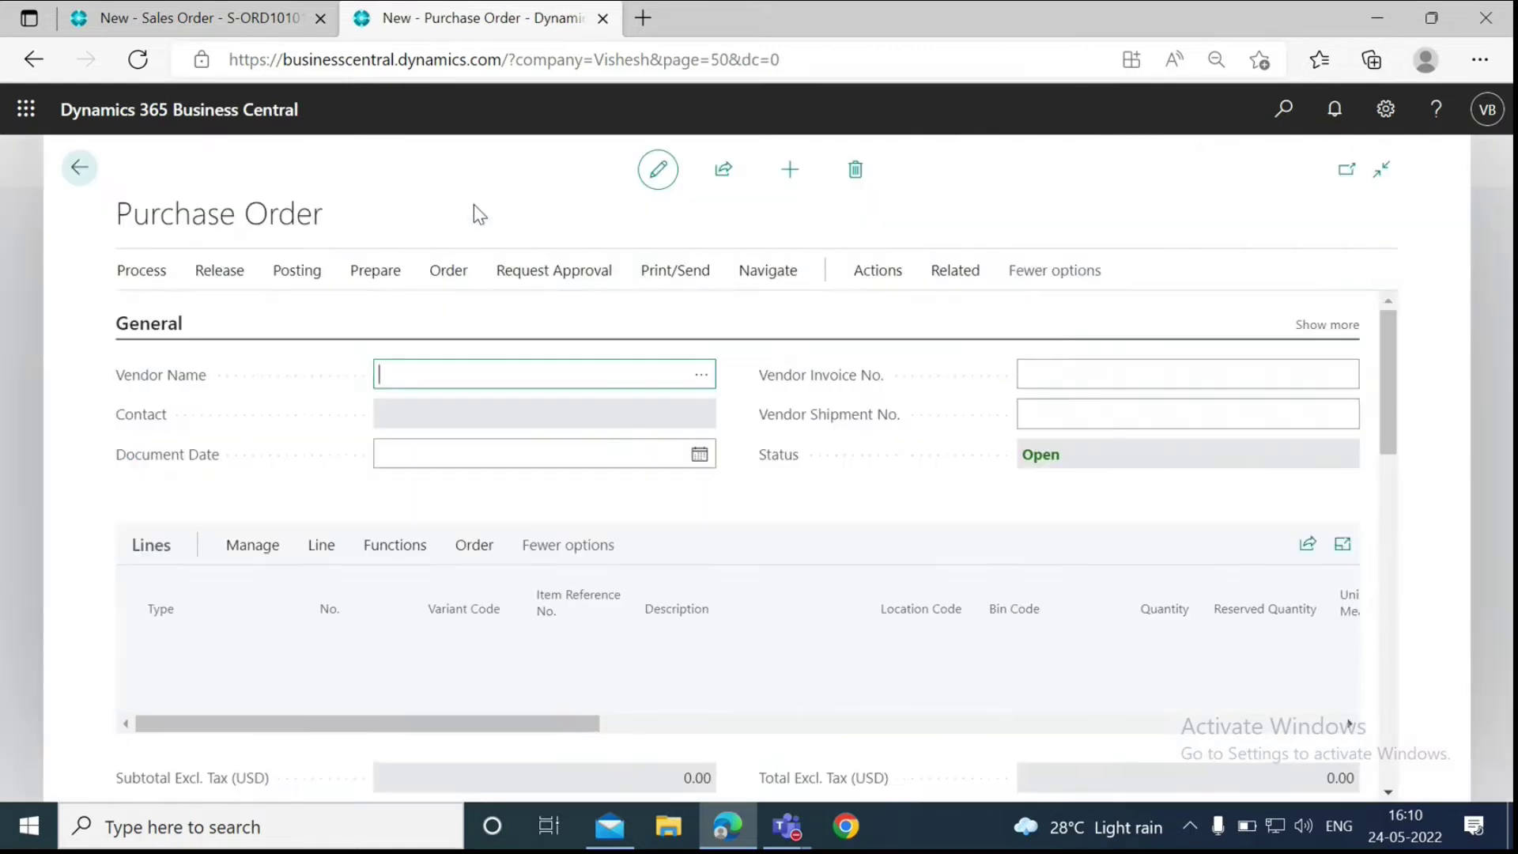
{"action": "left_click", "coordinate": [691, 377]}
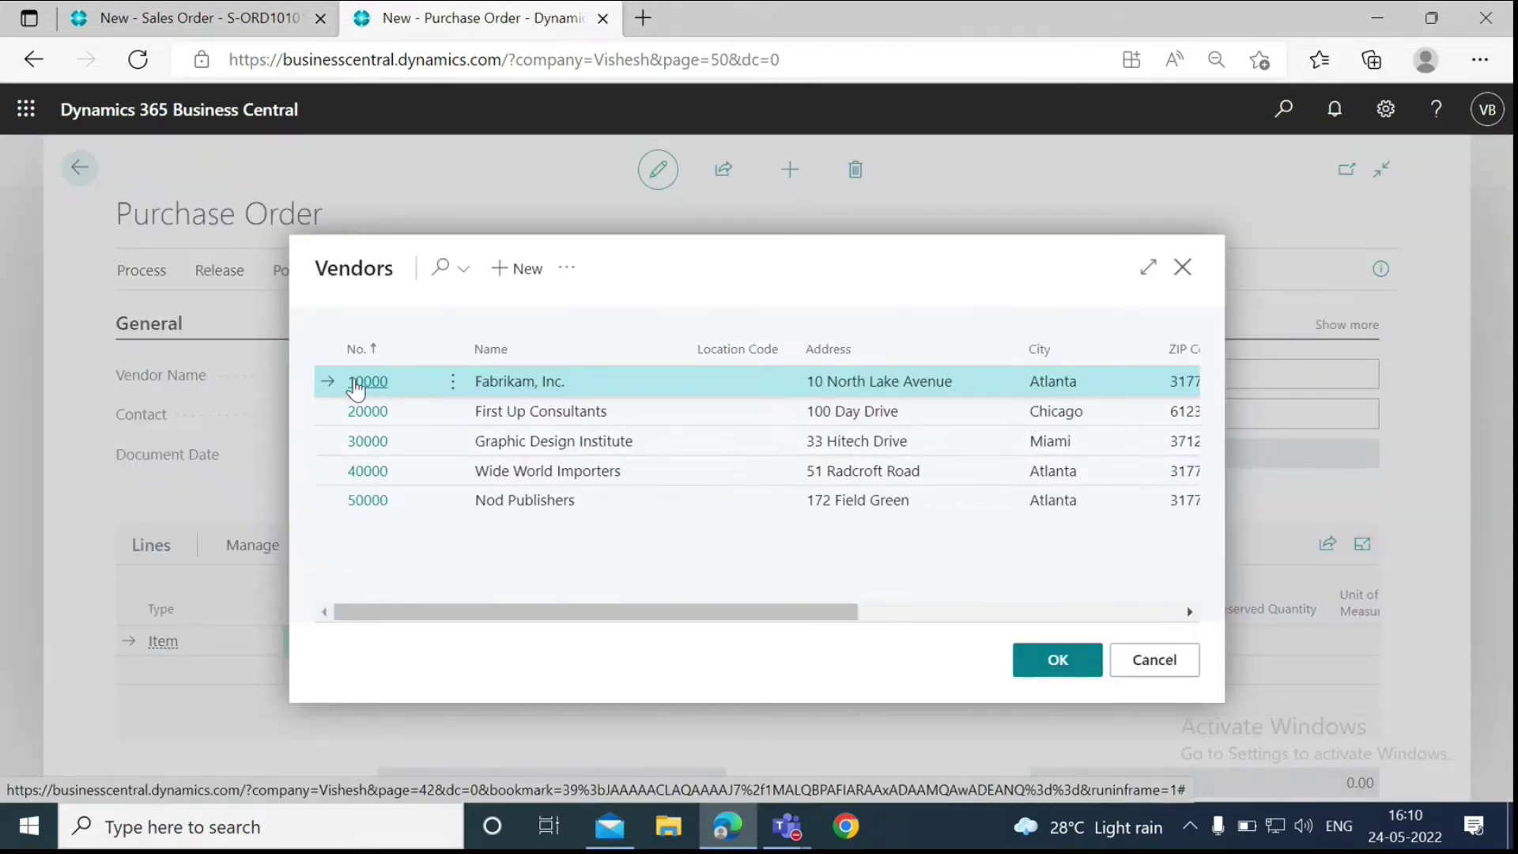
{"action": "left_click", "coordinate": [357, 386]}
{"action": "left_click", "coordinate": [1109, 375]}
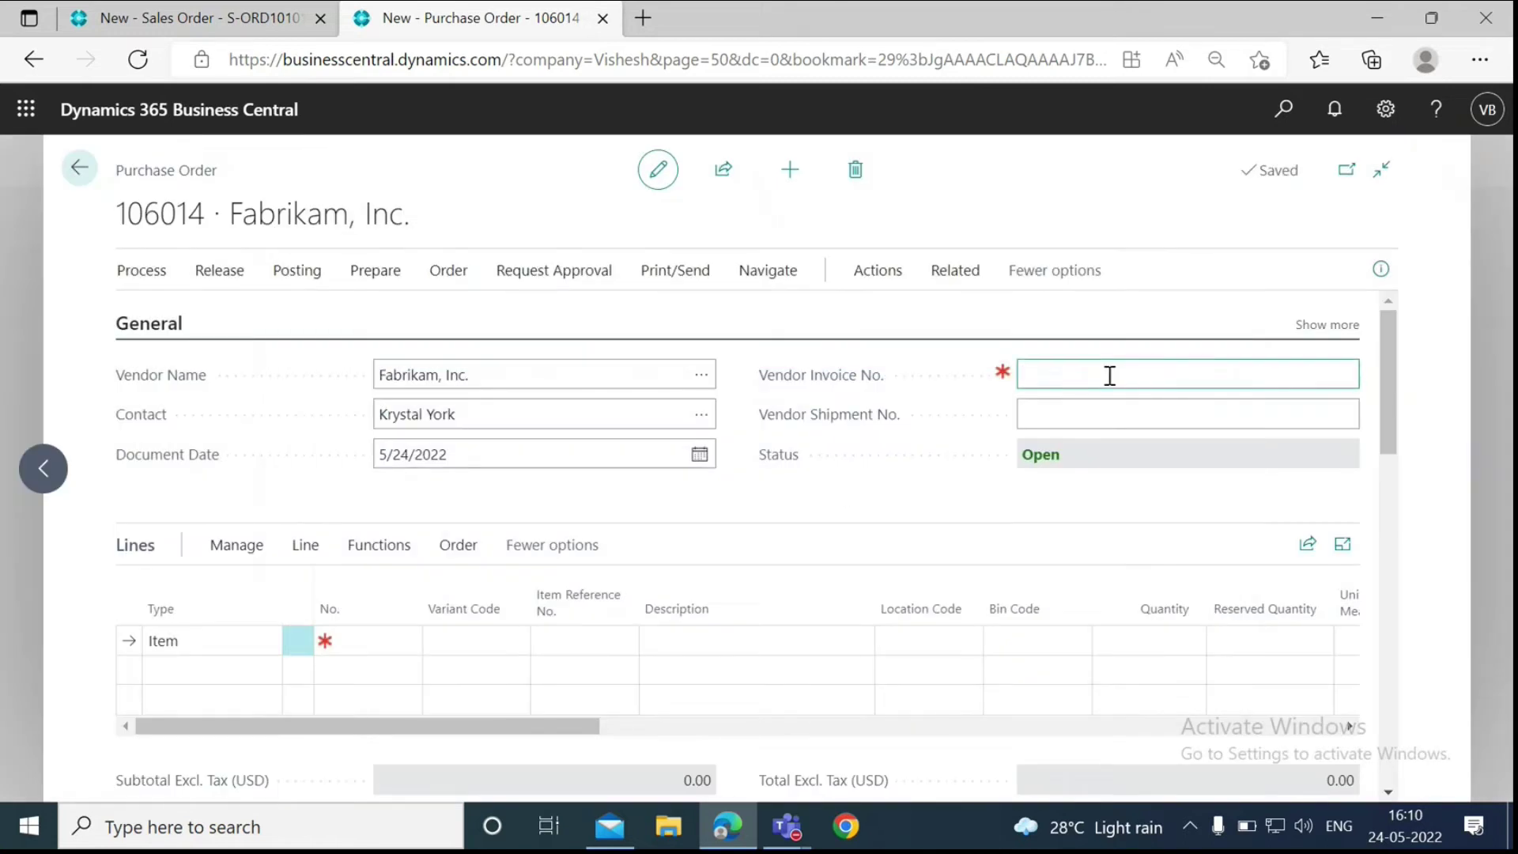
{"action": "type", "text": "123"}
{"action": "left_click", "coordinate": [923, 493]}
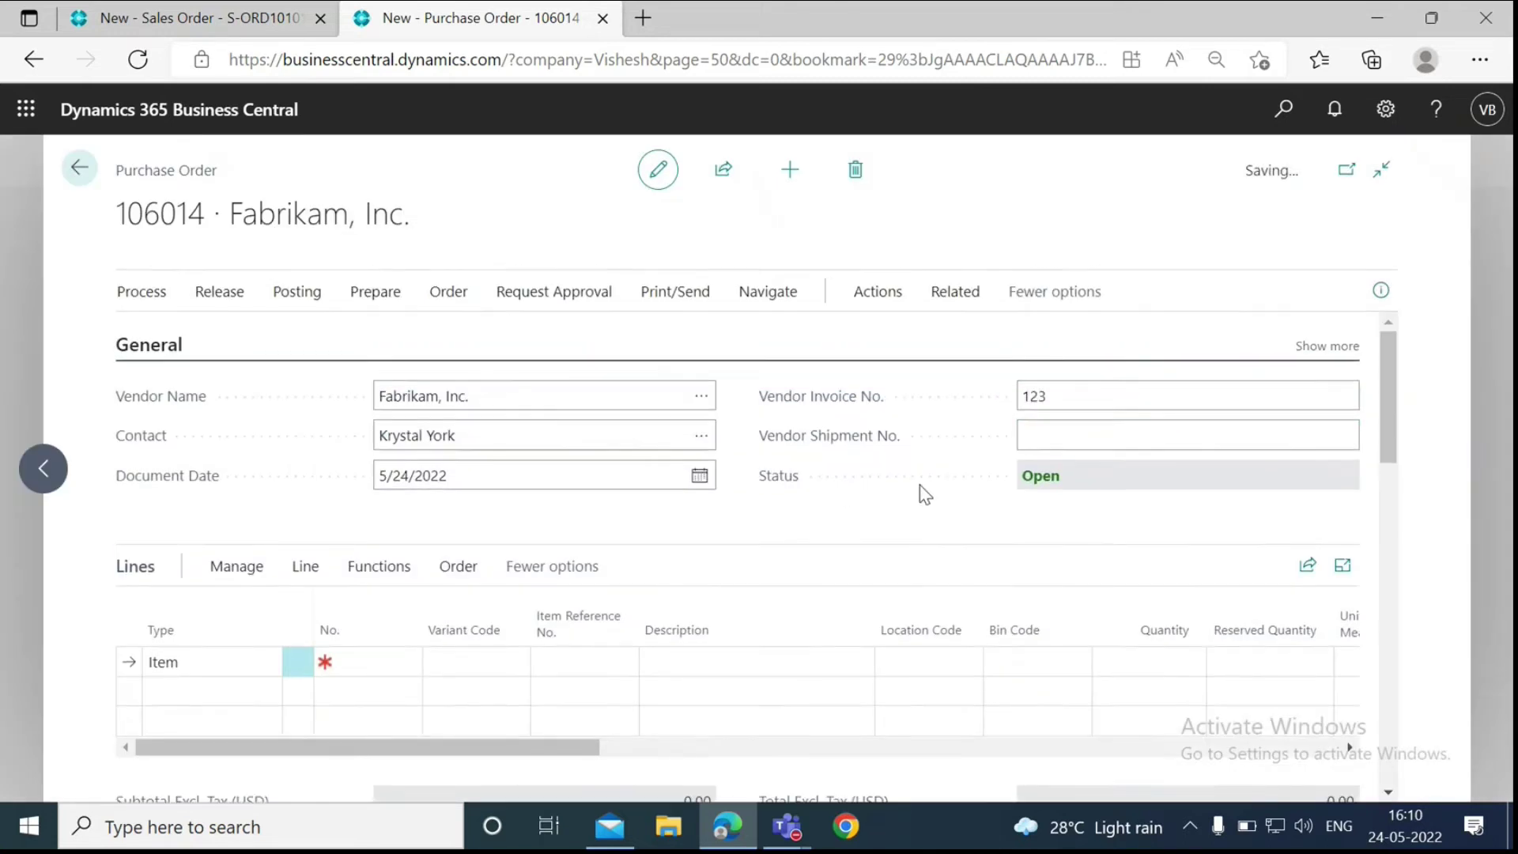
{"action": "scroll", "coordinate": [922, 494], "scroll_direction": "down", "scroll_amount": 15}
{"action": "scroll", "coordinate": [802, 530], "scroll_direction": "up", "scroll_amount": 3}
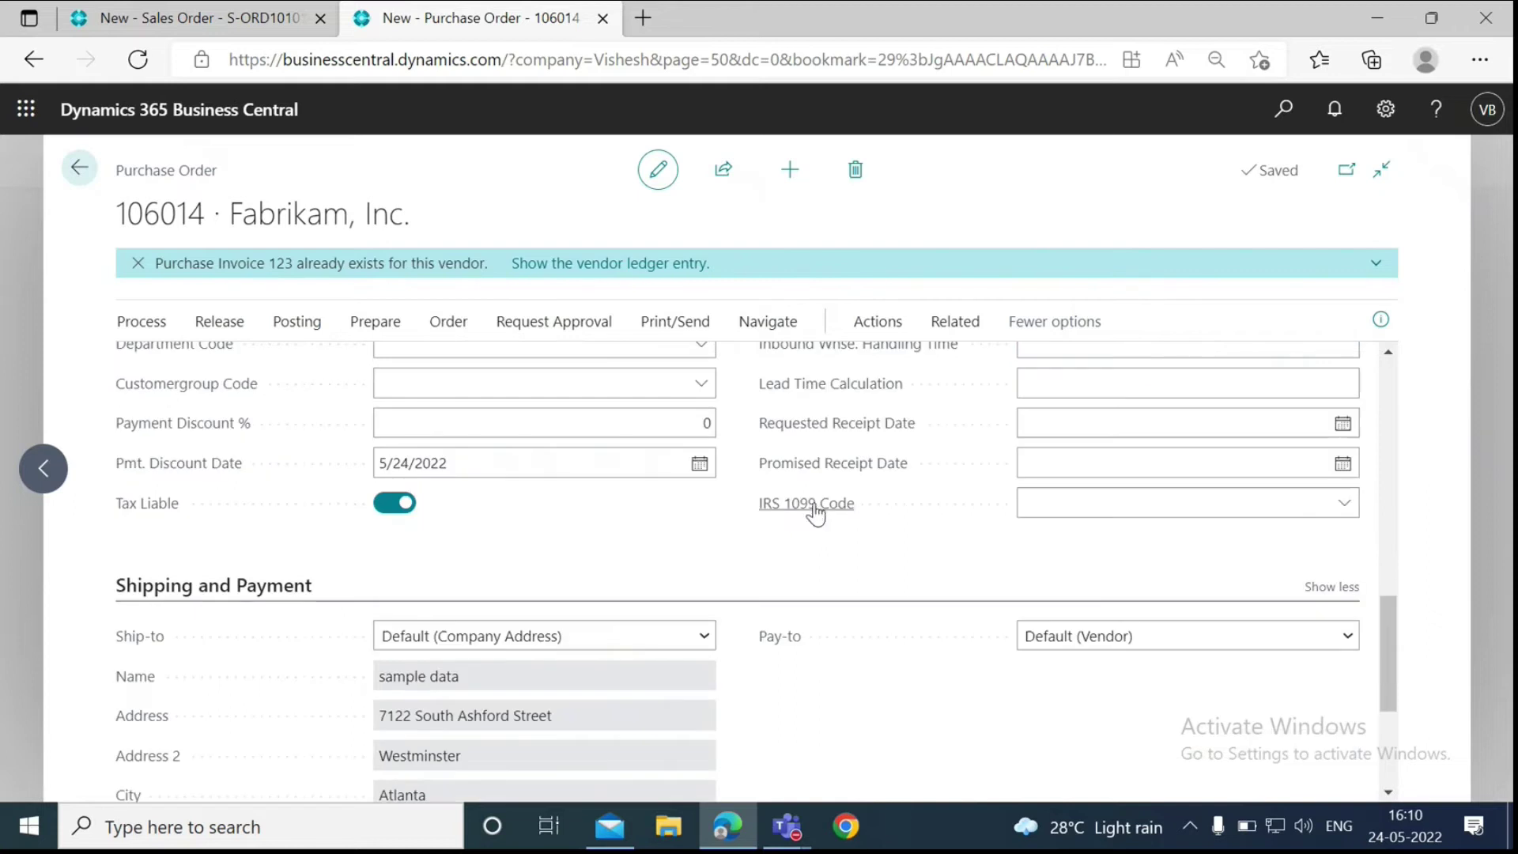
{"action": "scroll", "coordinate": [537, 629], "scroll_direction": "down", "scroll_amount": 2}
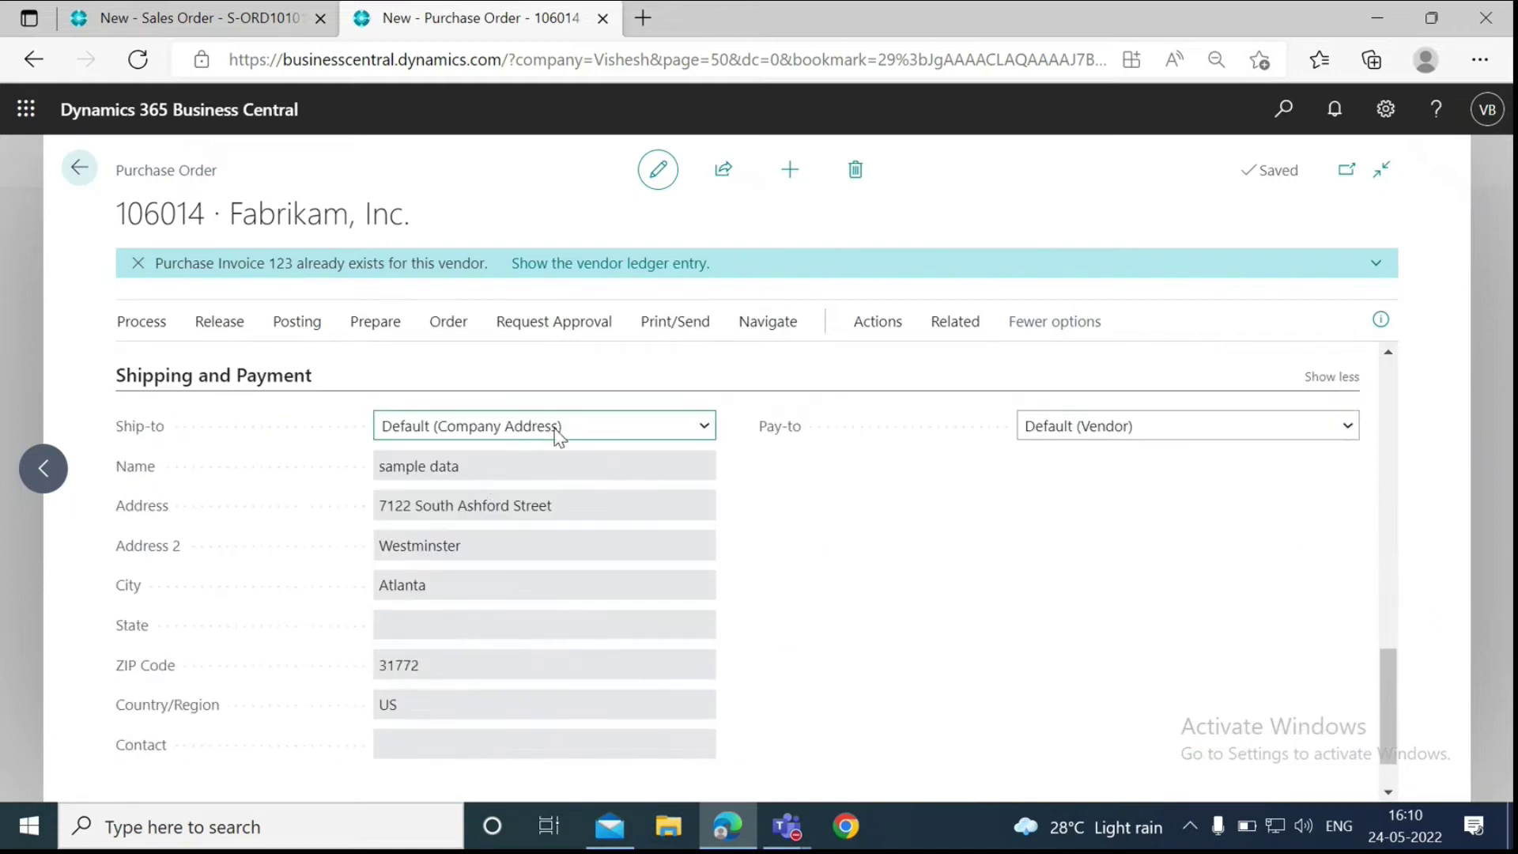
Step: Set Ship-to to Customer Address for customer Adatum Corporation
{"action": "left_click", "coordinate": [559, 435]}
{"action": "left_click", "coordinate": [587, 496]}
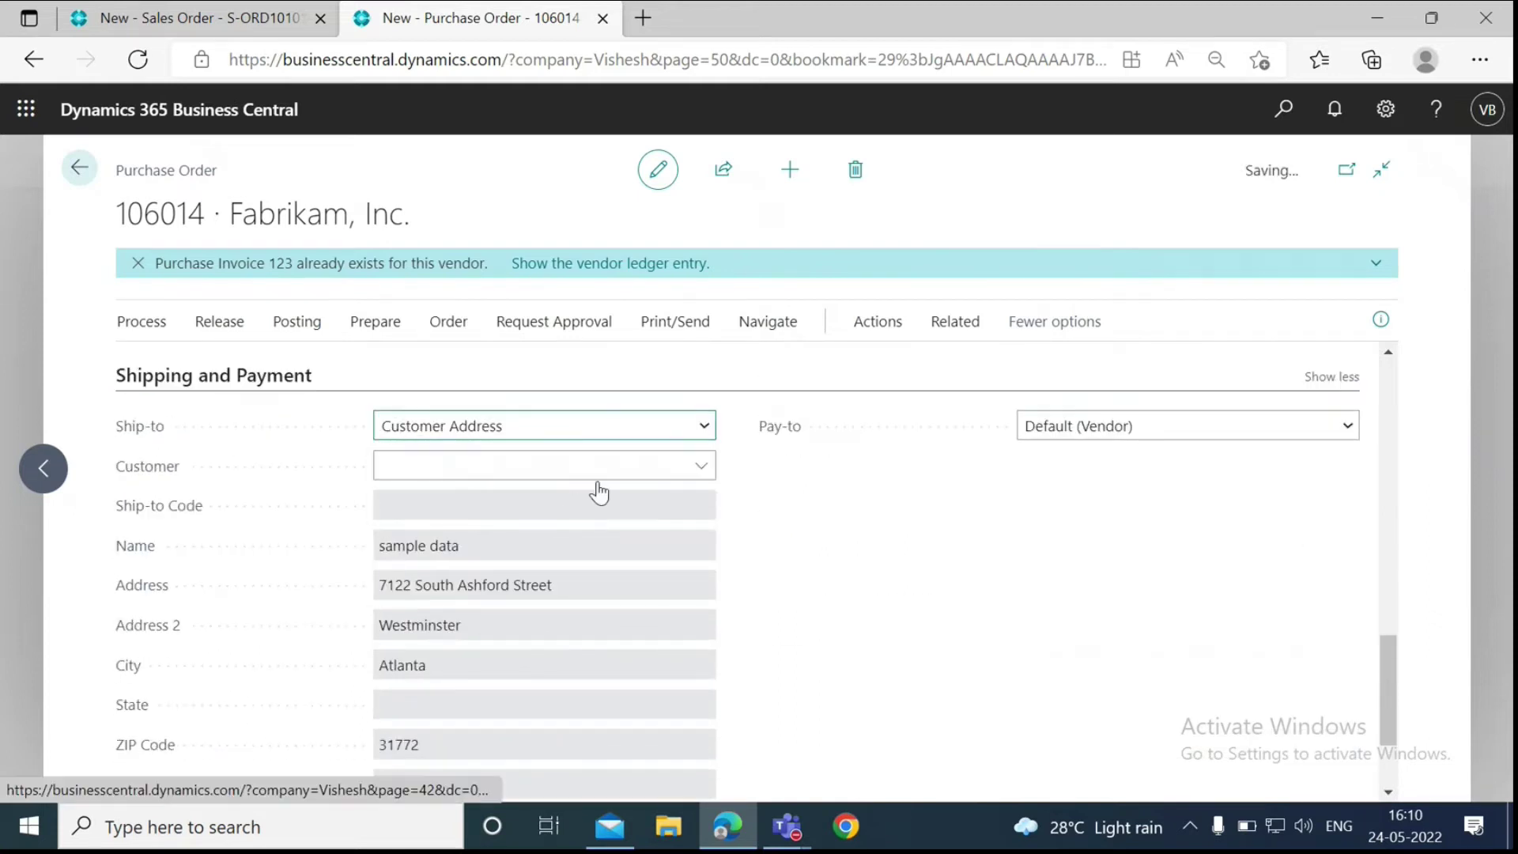
{"action": "left_click", "coordinate": [706, 470]}
{"action": "left_click", "coordinate": [557, 556]}
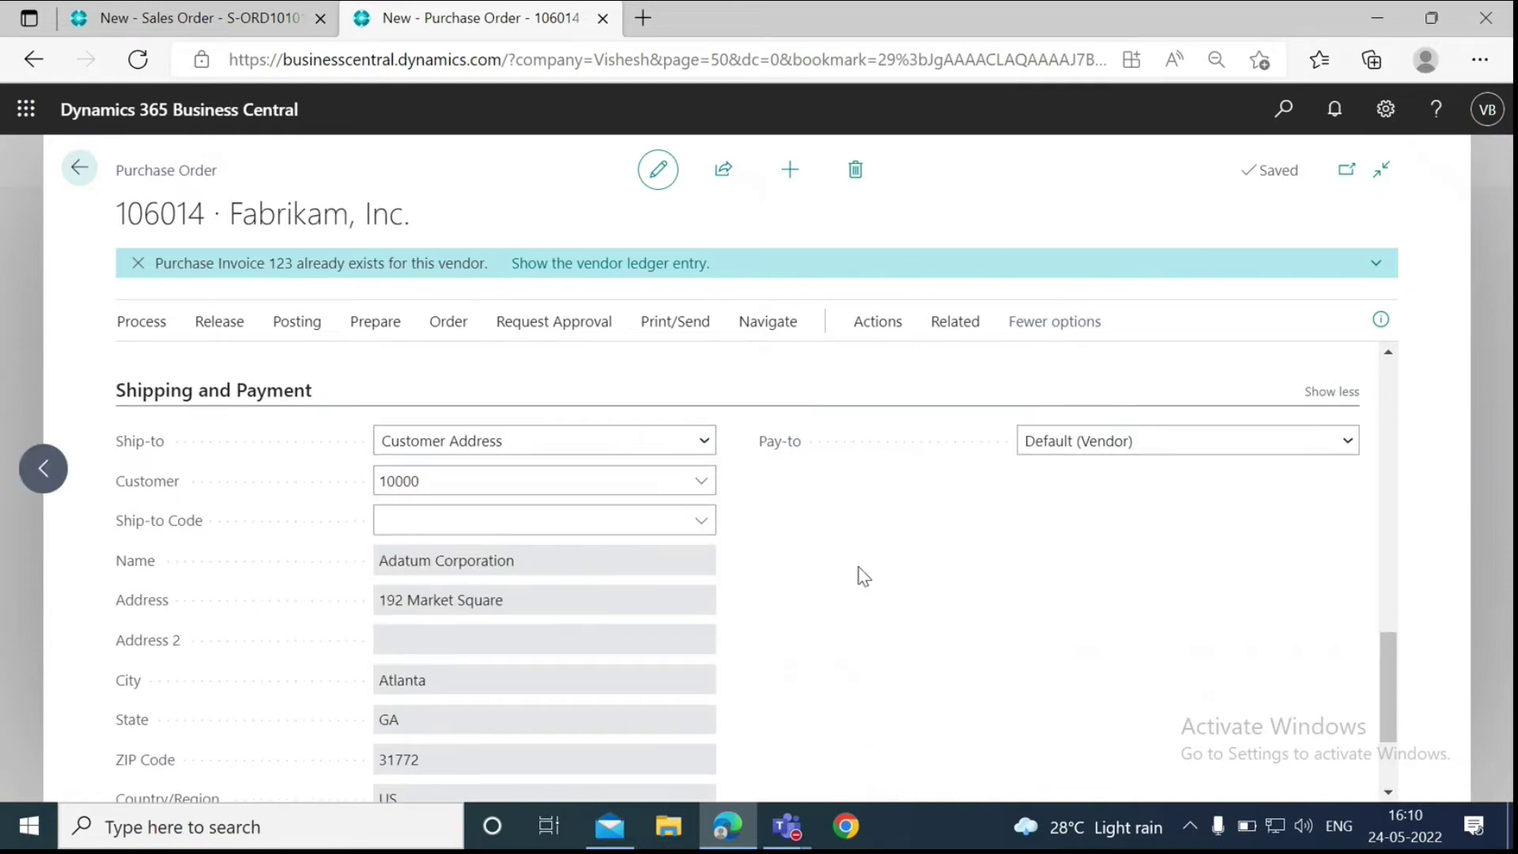
{"action": "scroll", "coordinate": [858, 577], "scroll_direction": "up", "scroll_amount": 5}
{"action": "left_click", "coordinate": [875, 332]}
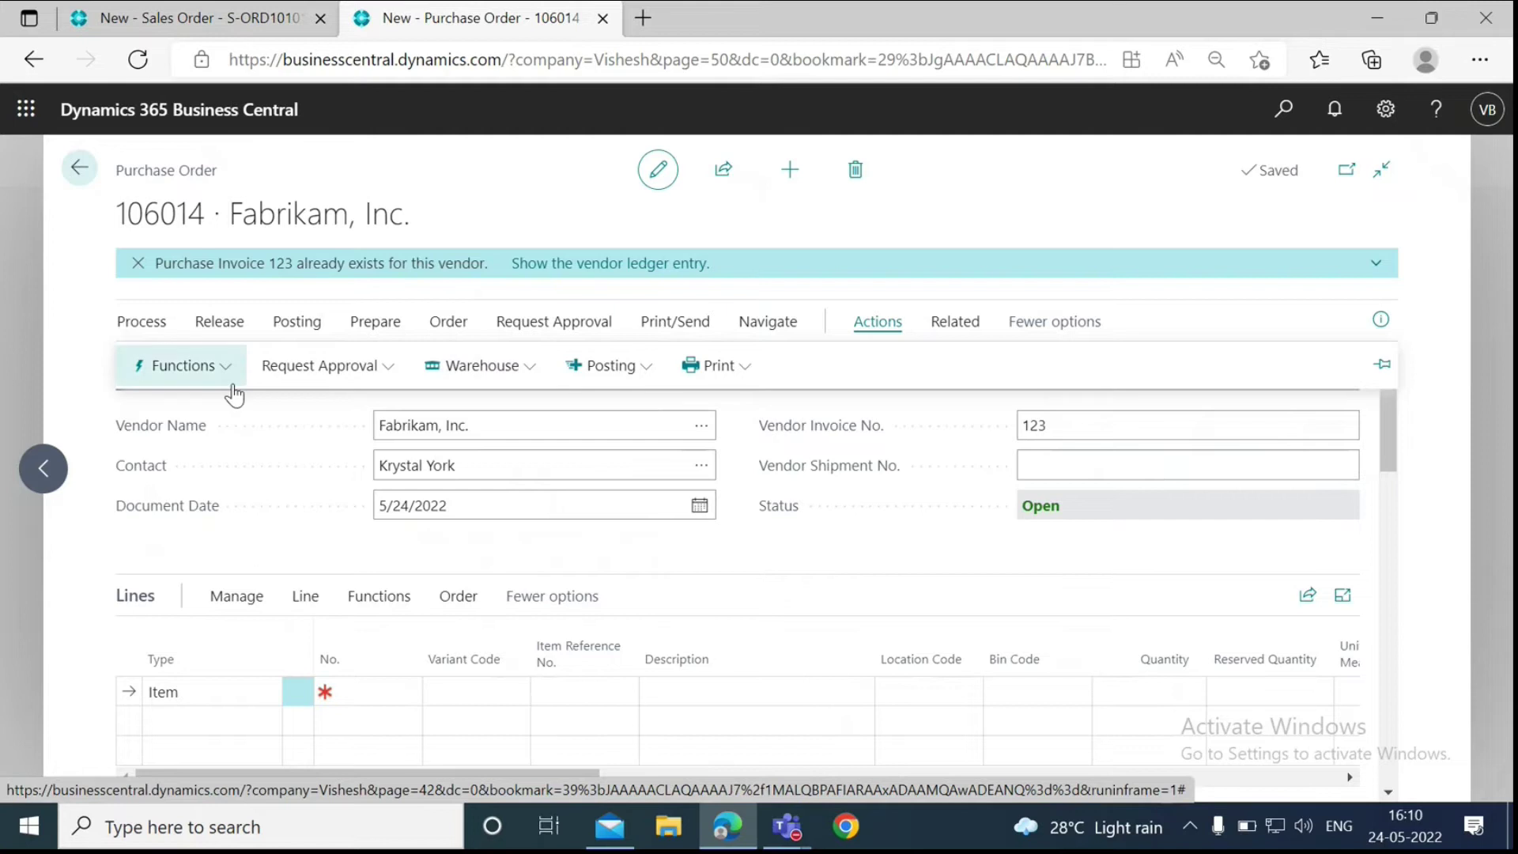
Step: Pull the 2 ATHENS Desks from Adatum's 5/24/2022 special-order sales order via Get Sales Order
{"action": "left_click", "coordinate": [208, 376]}
{"action": "mouse_move", "coordinate": [186, 648]}
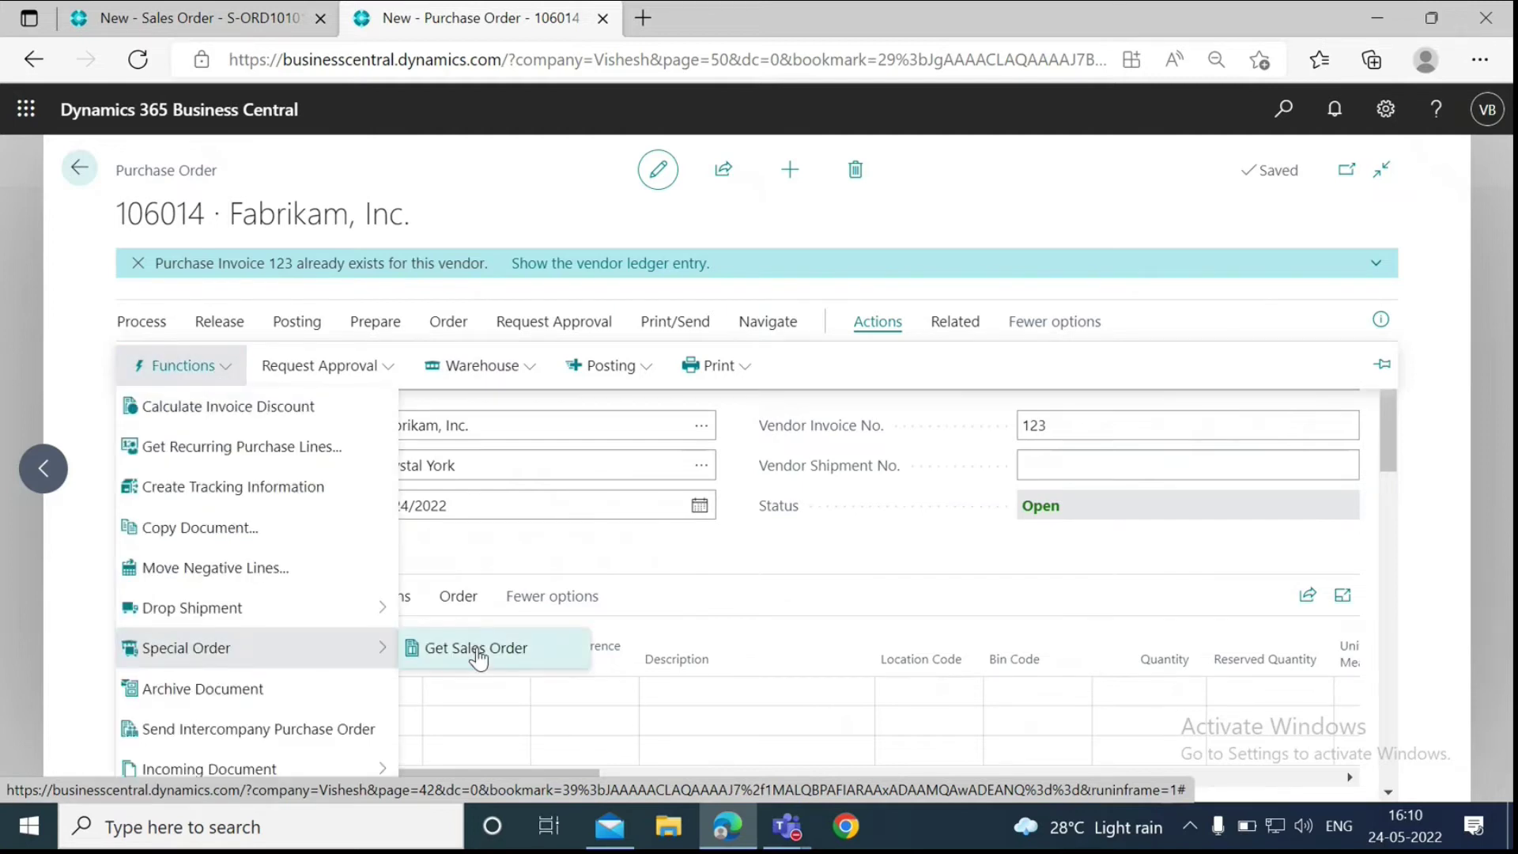
{"action": "left_click", "coordinate": [476, 650]}
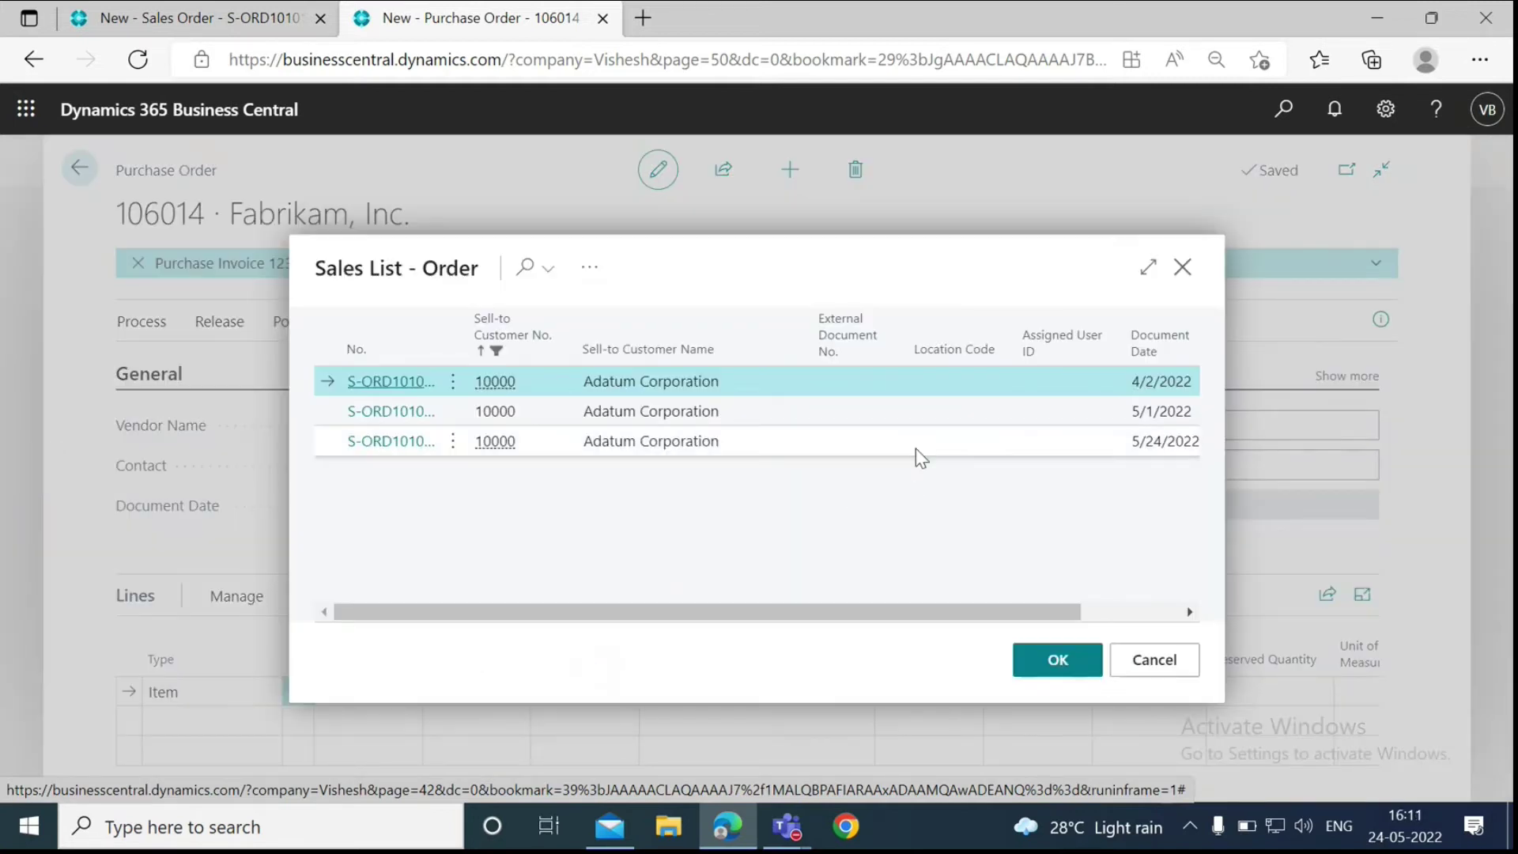
{"action": "left_click", "coordinate": [915, 450]}
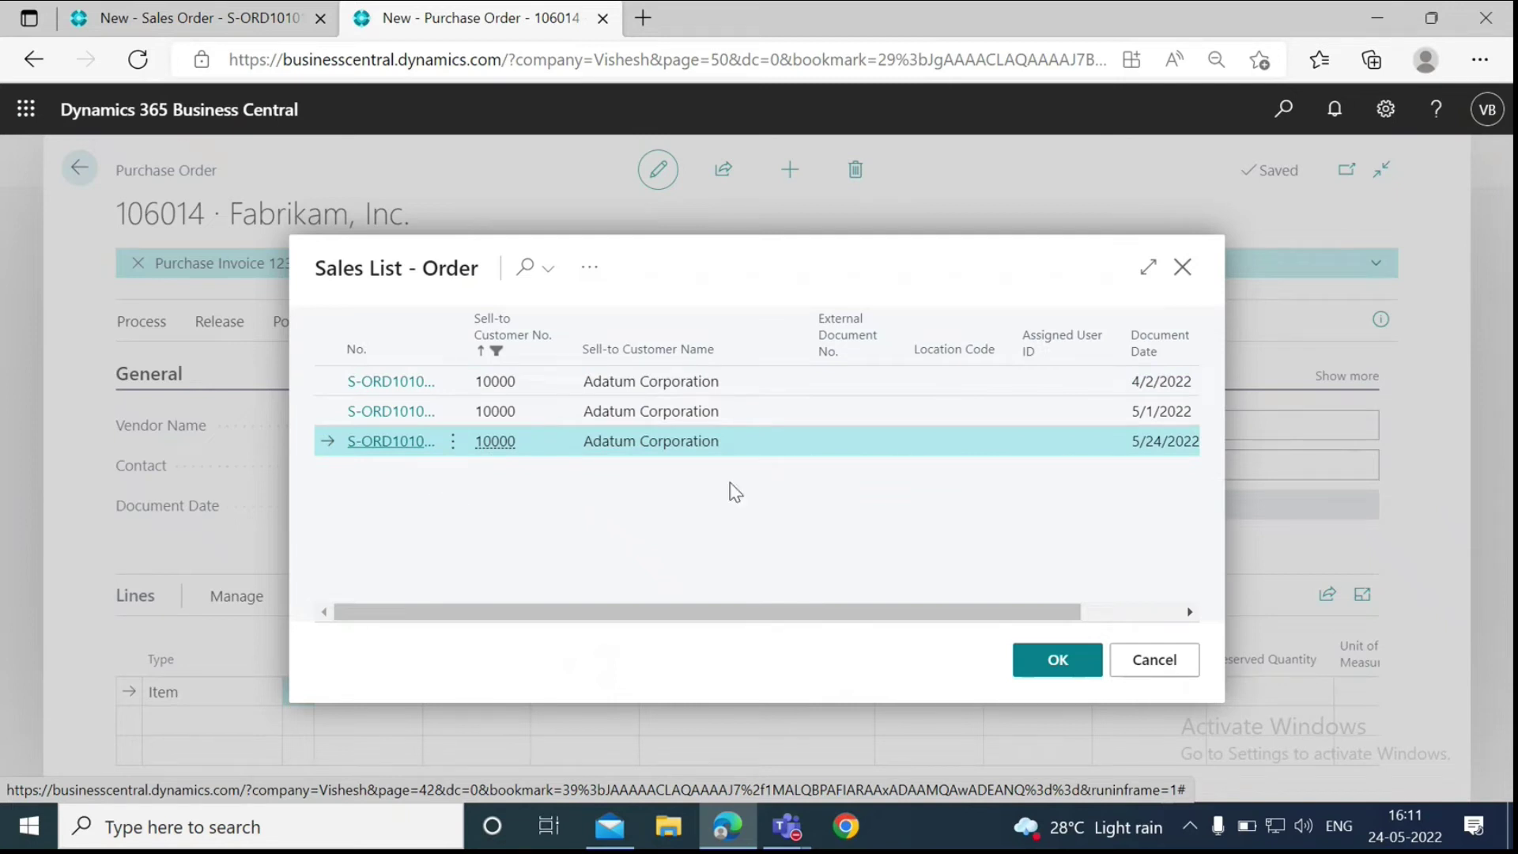
{"action": "left_click", "coordinate": [1057, 661]}
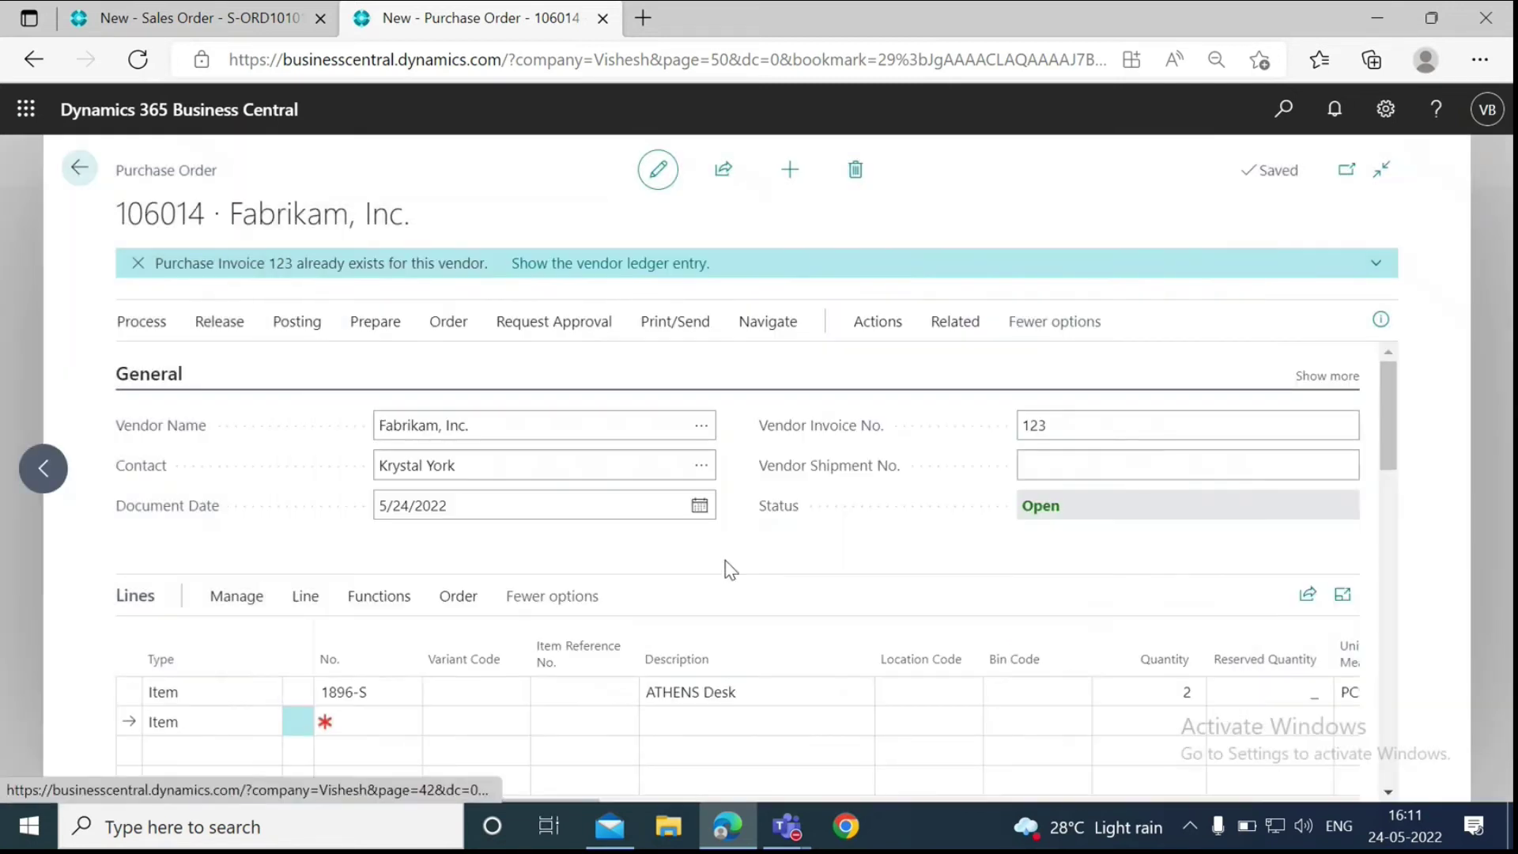
{"action": "left_click", "coordinate": [134, 688]}
{"action": "scroll", "coordinate": [806, 542], "scroll_direction": "down", "scroll_amount": 2}
{"action": "scroll", "coordinate": [1140, 627], "scroll_direction": "right", "scroll_amount": 3}
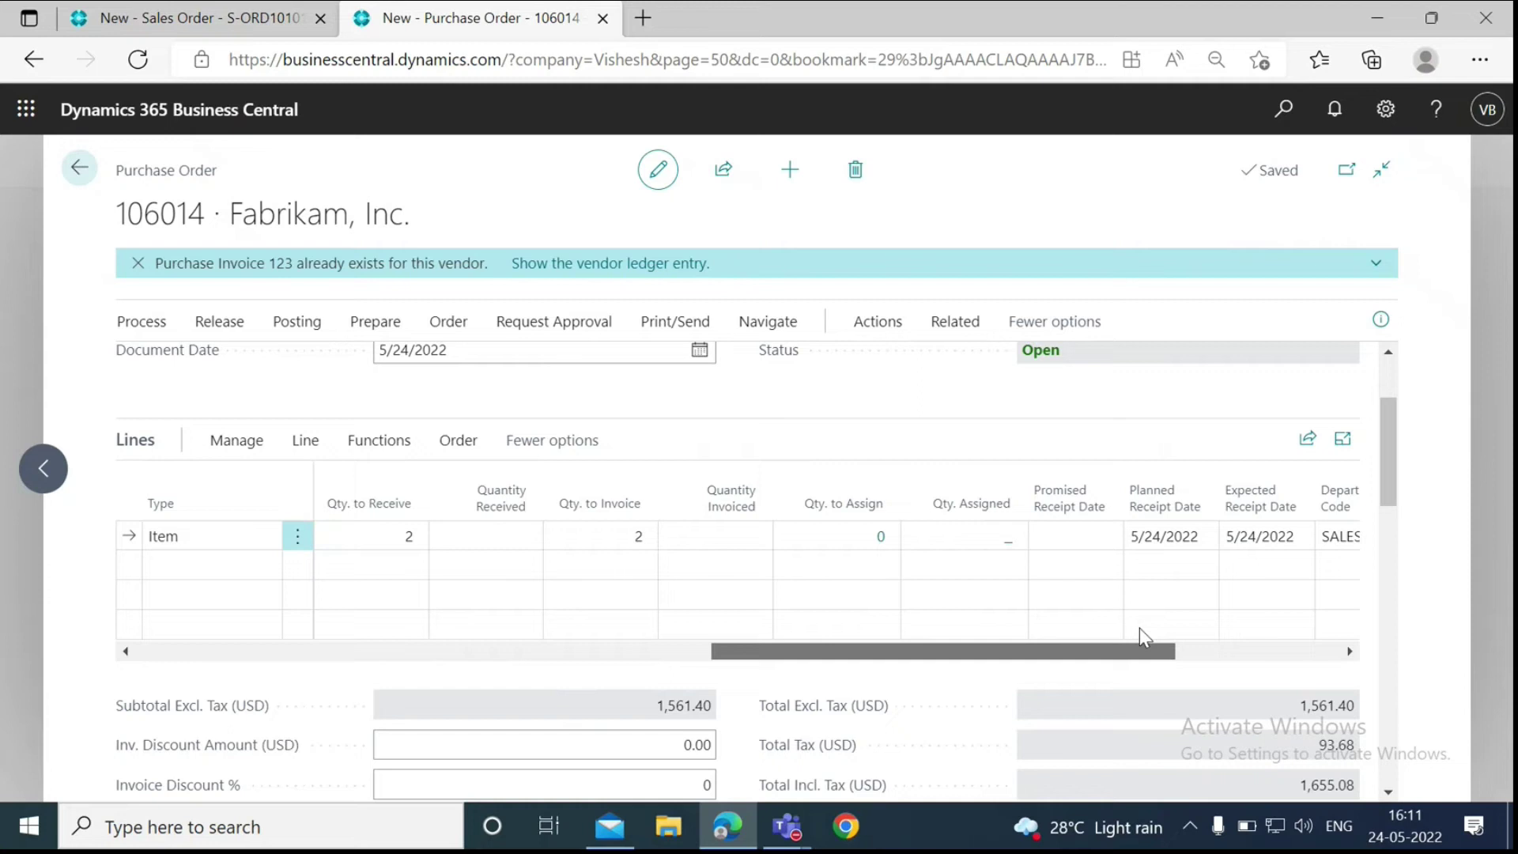
{"action": "scroll", "coordinate": [697, 604], "scroll_direction": "left", "scroll_amount": 5}
{"action": "scroll", "coordinate": [697, 604], "scroll_direction": "up", "scroll_amount": 2}
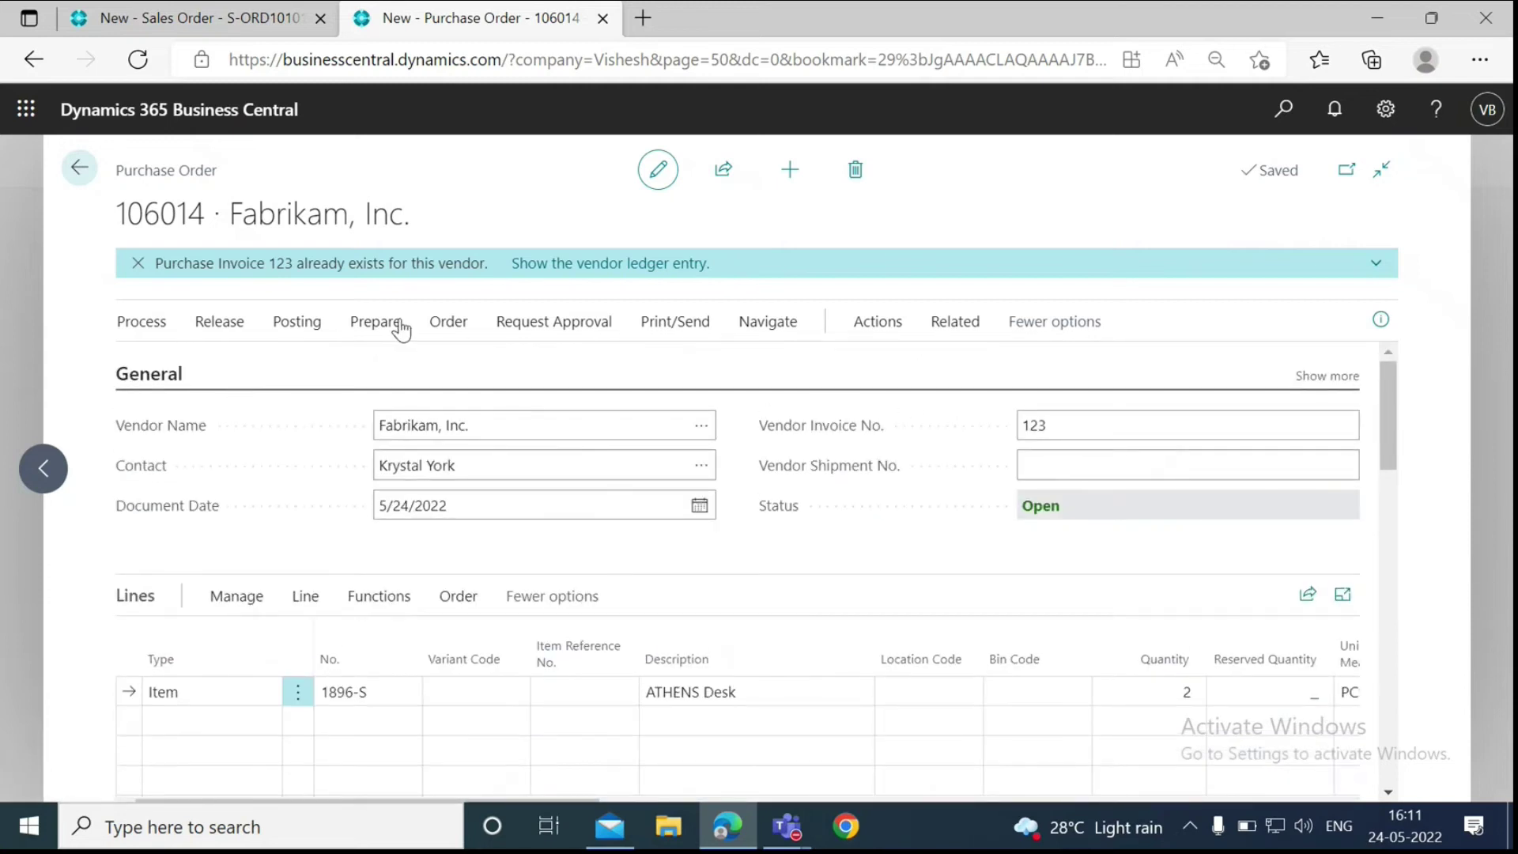
Step: Try posting the purchase order as Receive and Invoice and dismiss the duplicate invoice error
{"action": "left_click", "coordinate": [300, 323]}
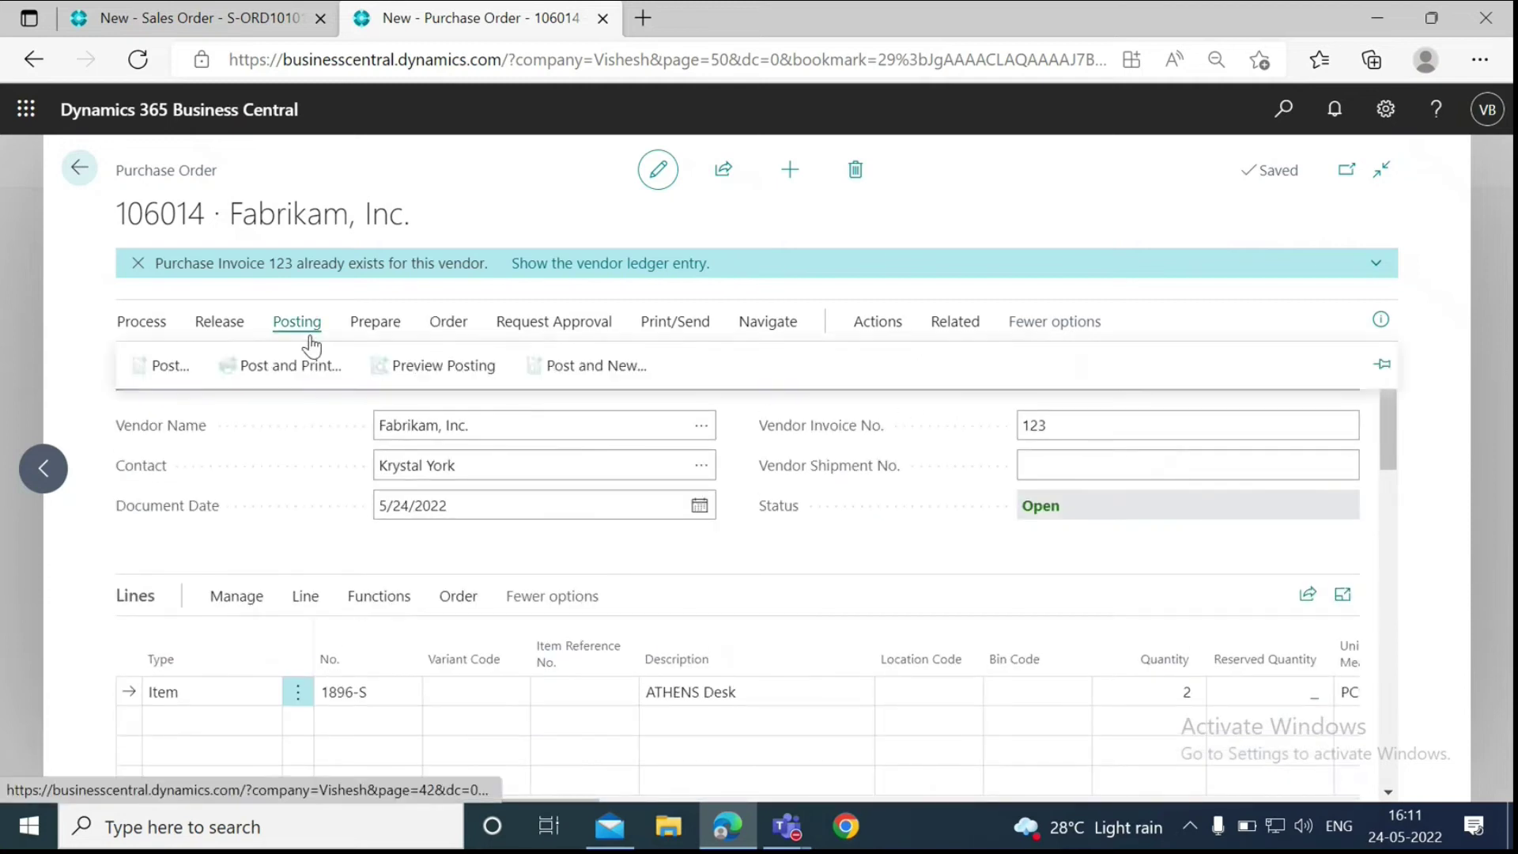
{"action": "left_click", "coordinate": [156, 363]}
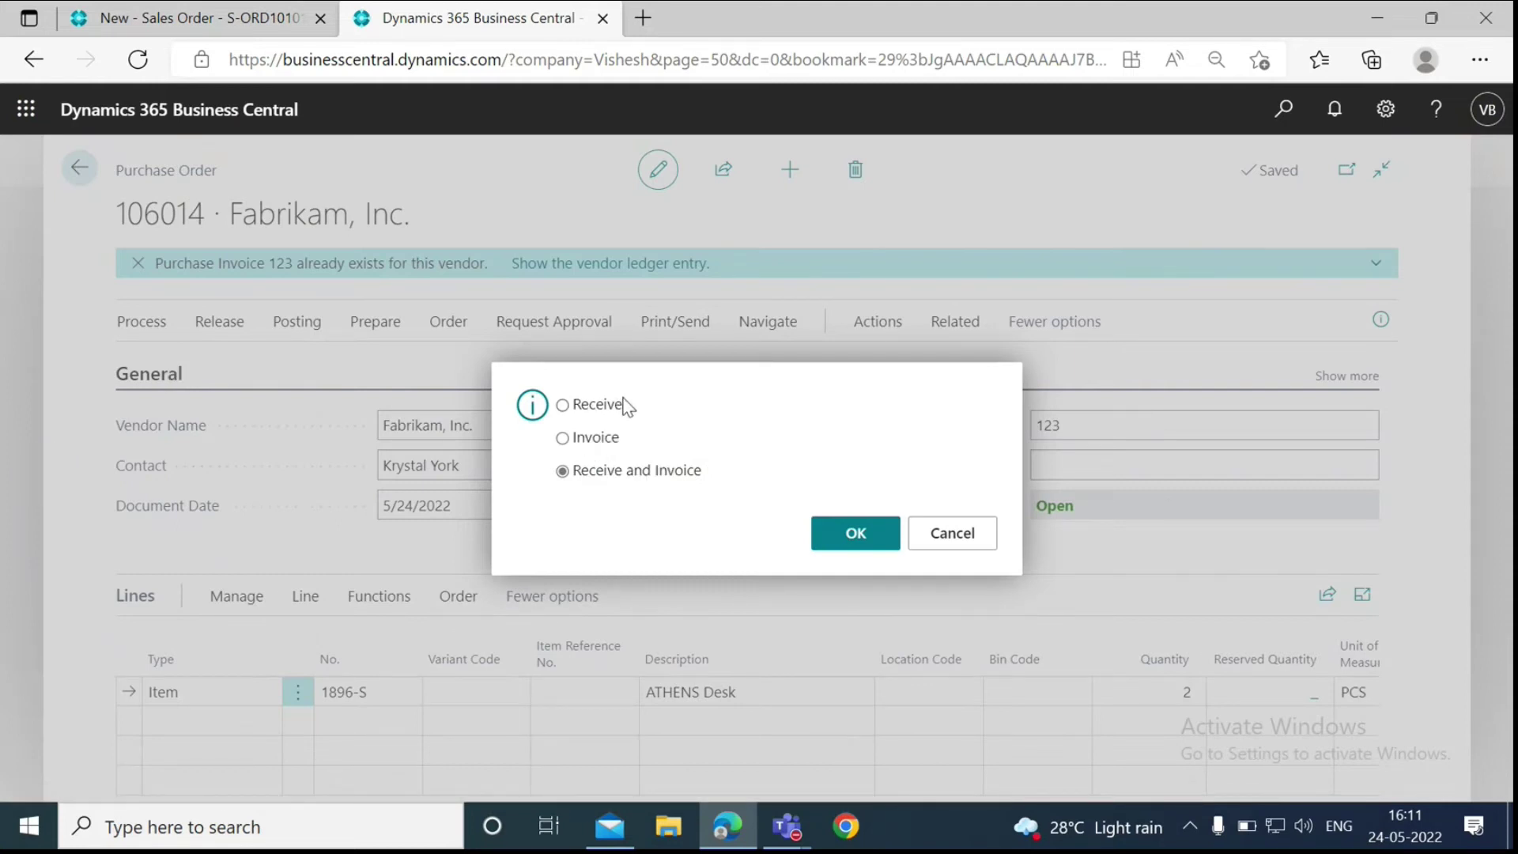
{"action": "left_click", "coordinate": [842, 537]}
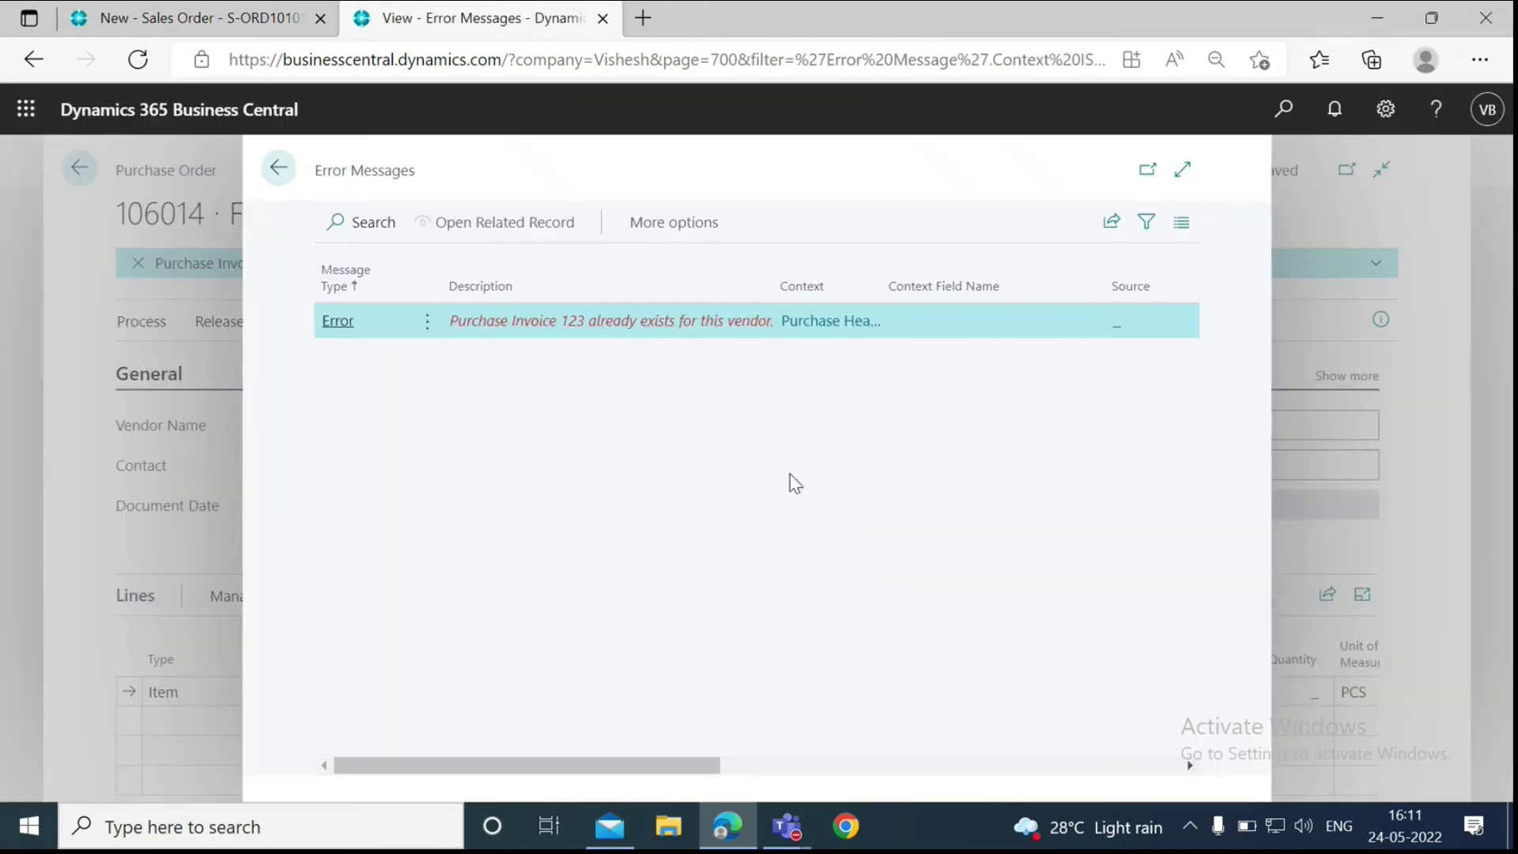
{"action": "left_click", "coordinate": [674, 320]}
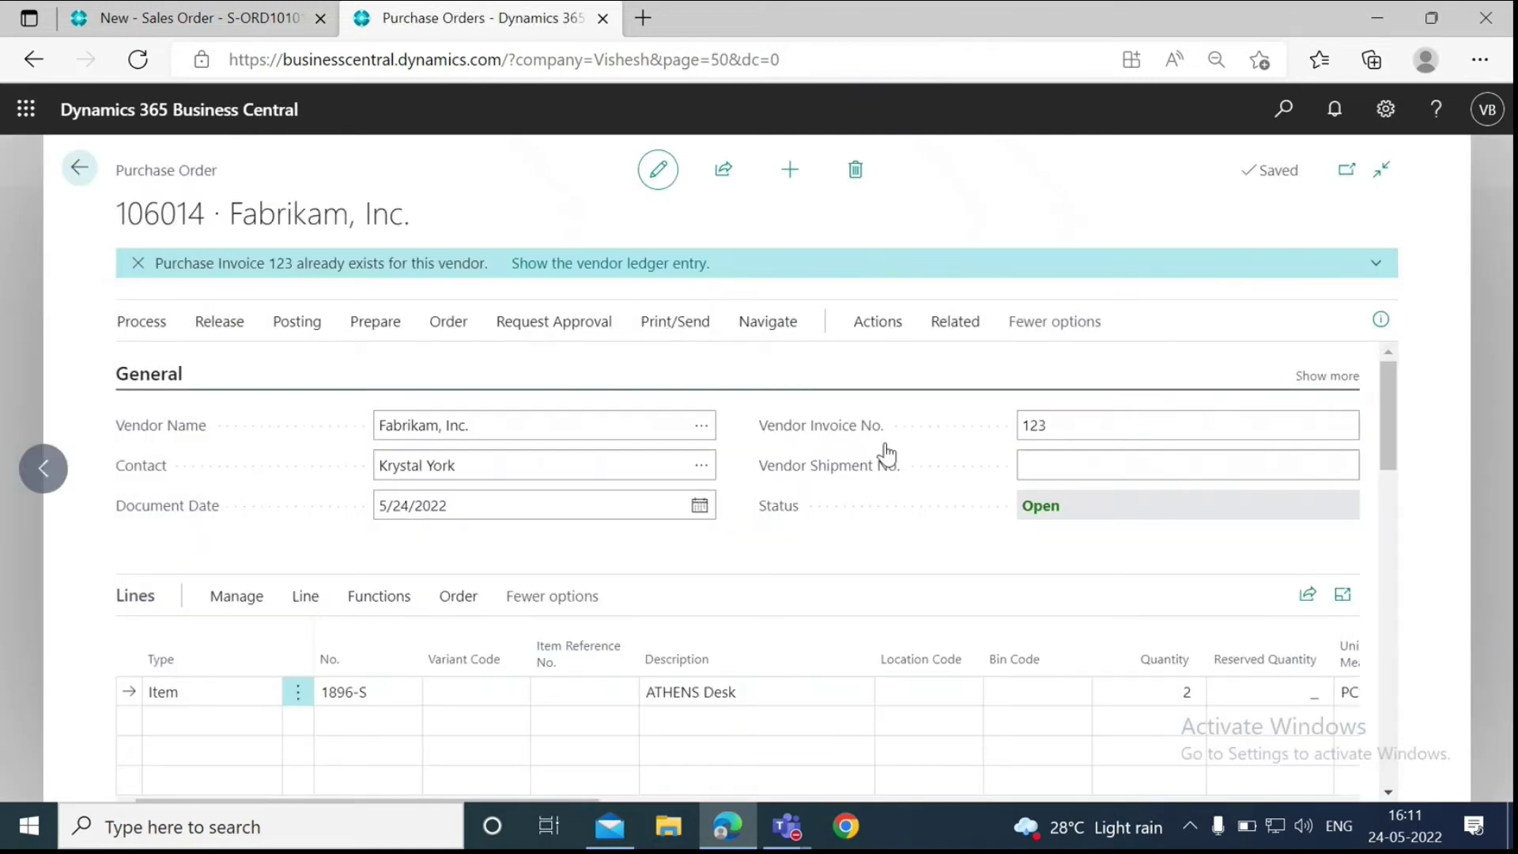
Step: Change Vendor Invoice No. to 12345 and post with Receive and Invoice
{"action": "left_click", "coordinate": [1066, 432]}
{"action": "left_click", "coordinate": [1067, 432]}
{"action": "type", "text": "45"}
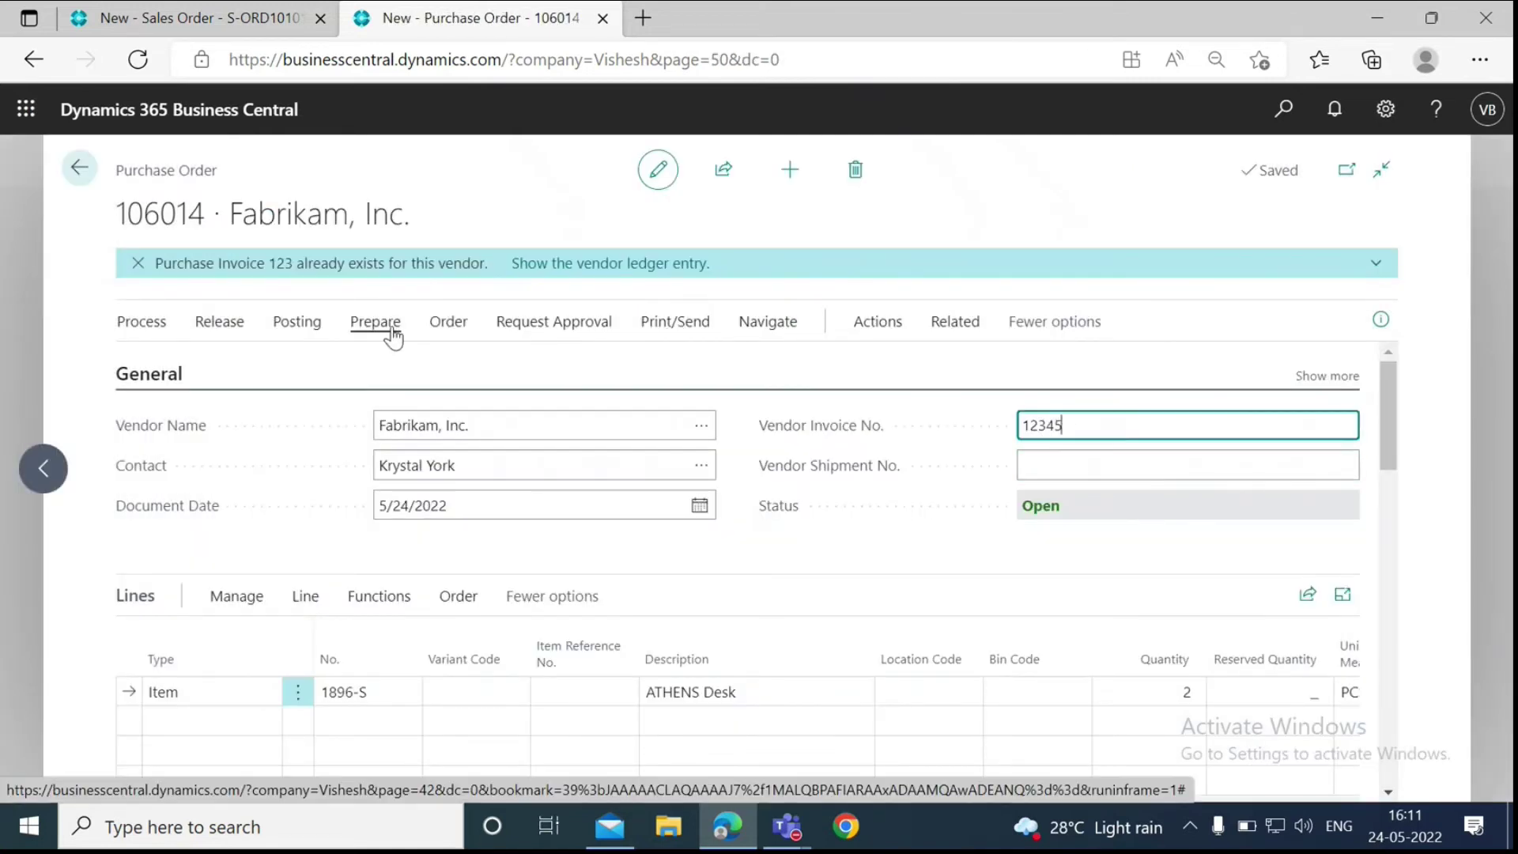
{"action": "left_click", "coordinate": [297, 321]}
{"action": "left_click", "coordinate": [160, 363]}
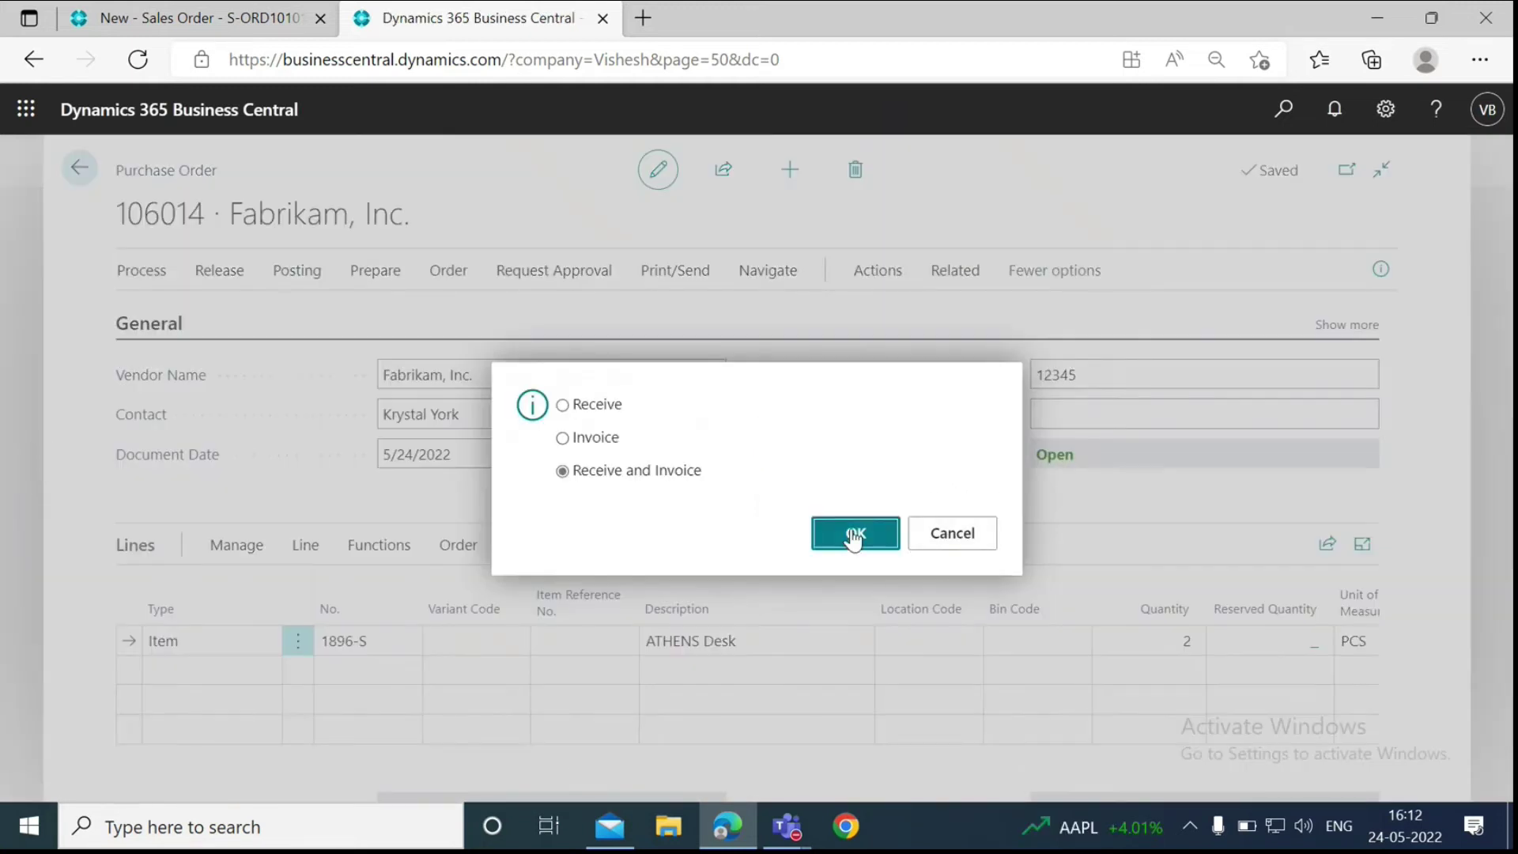
{"action": "left_click", "coordinate": [855, 536]}
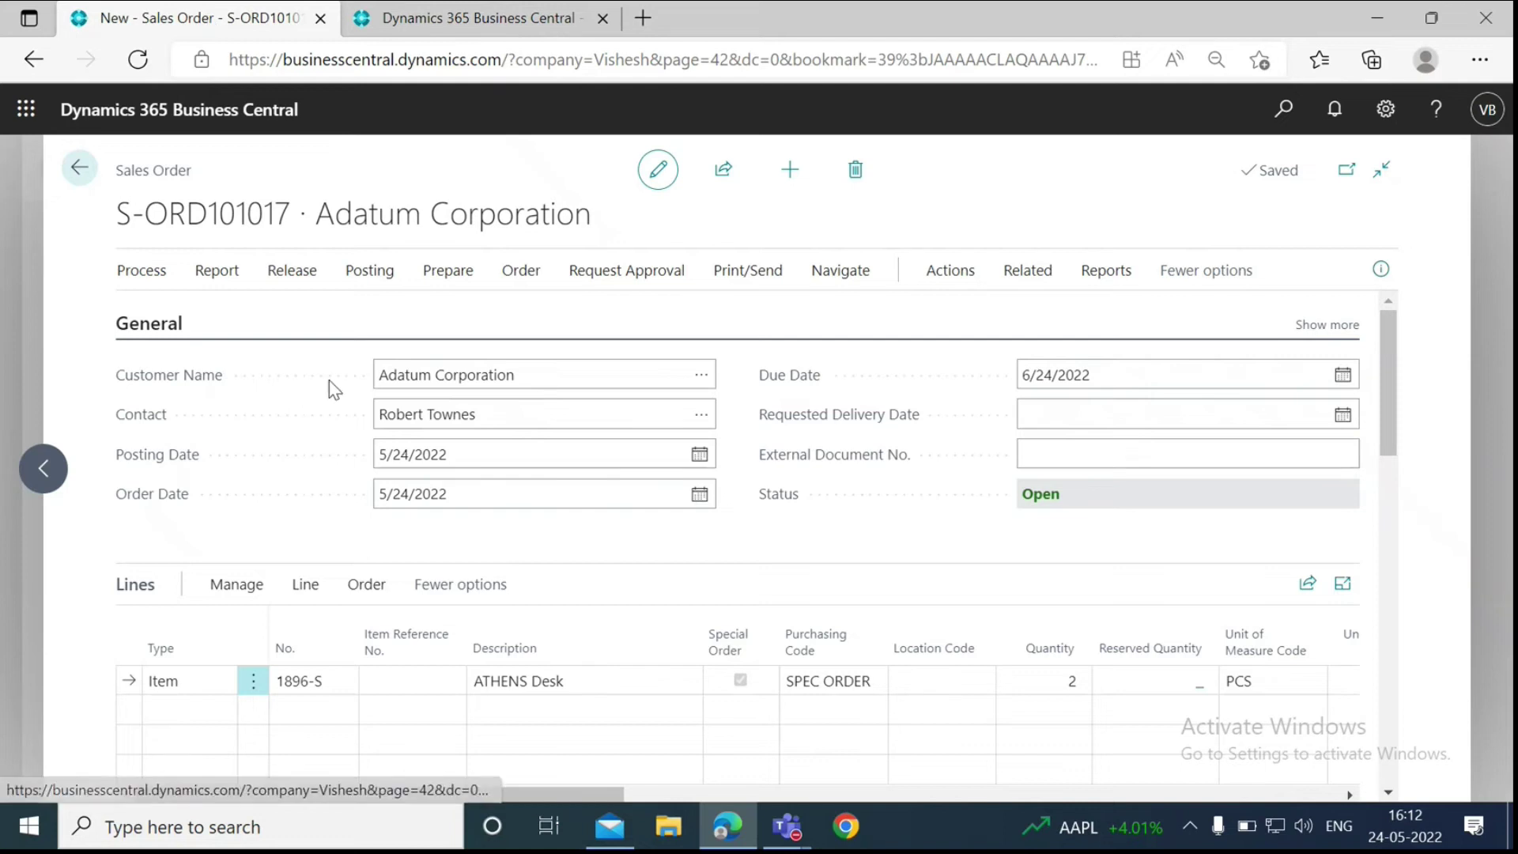
{"action": "key", "text": "Return"}
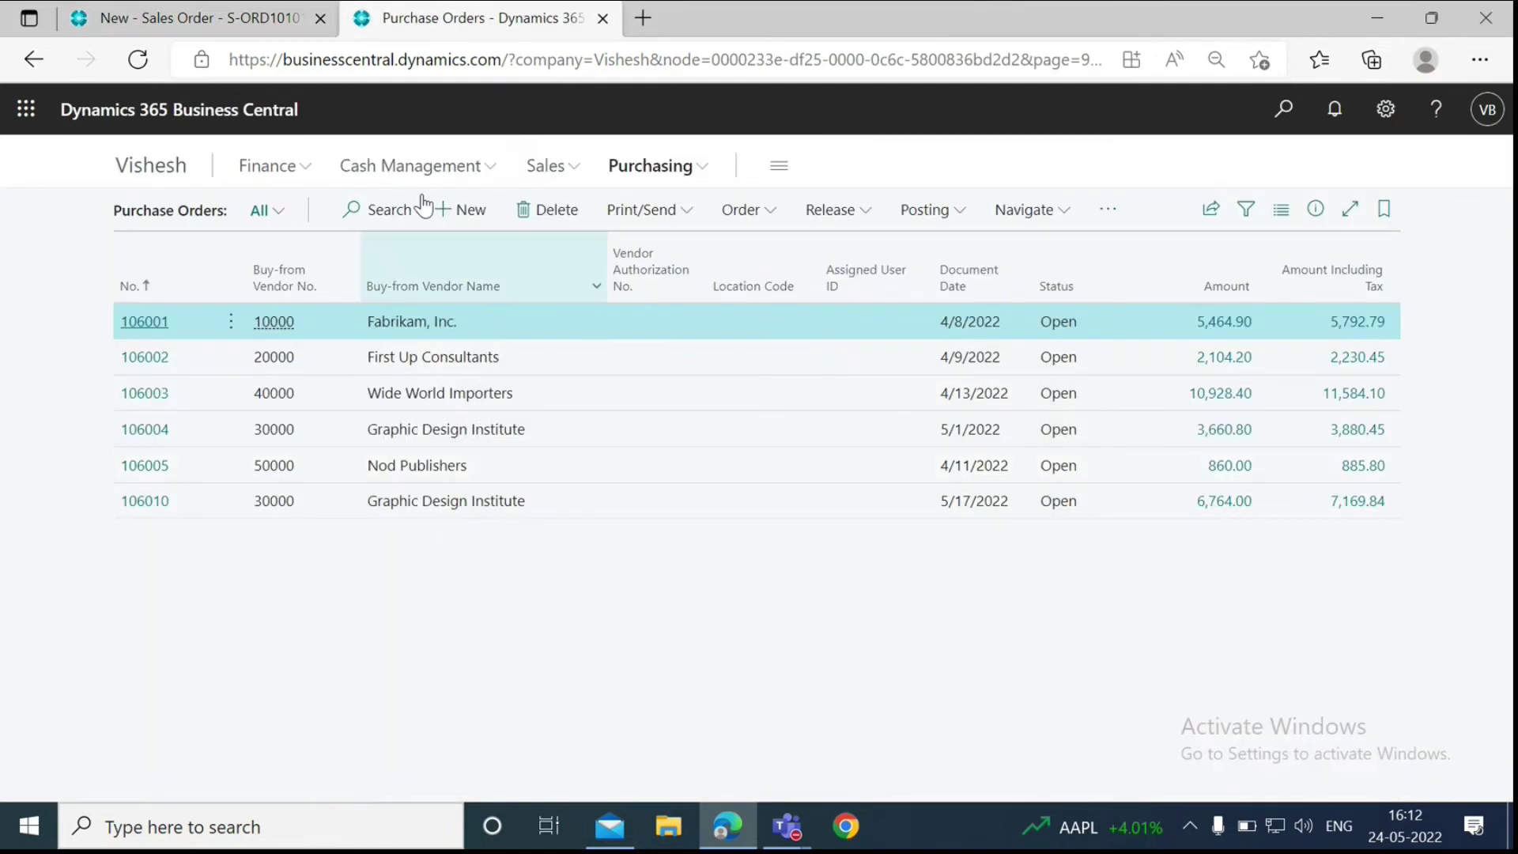
Step: Post sales order S-ORD101017 with Ship and Invoice, declining to open invoice PS-INV103227
{"action": "left_click", "coordinate": [202, 18]}
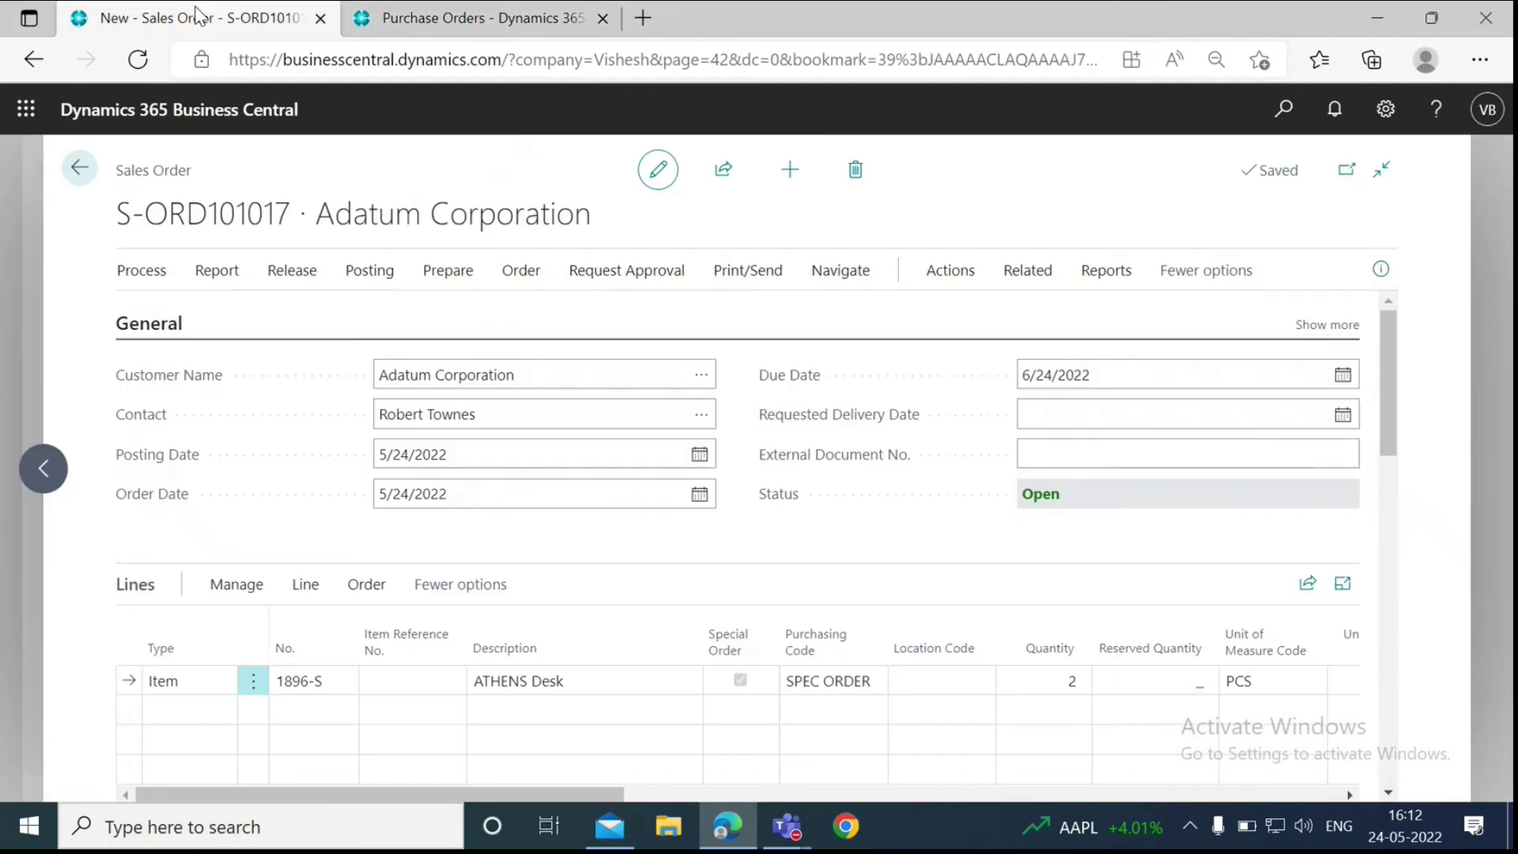
{"action": "left_click", "coordinate": [352, 278]}
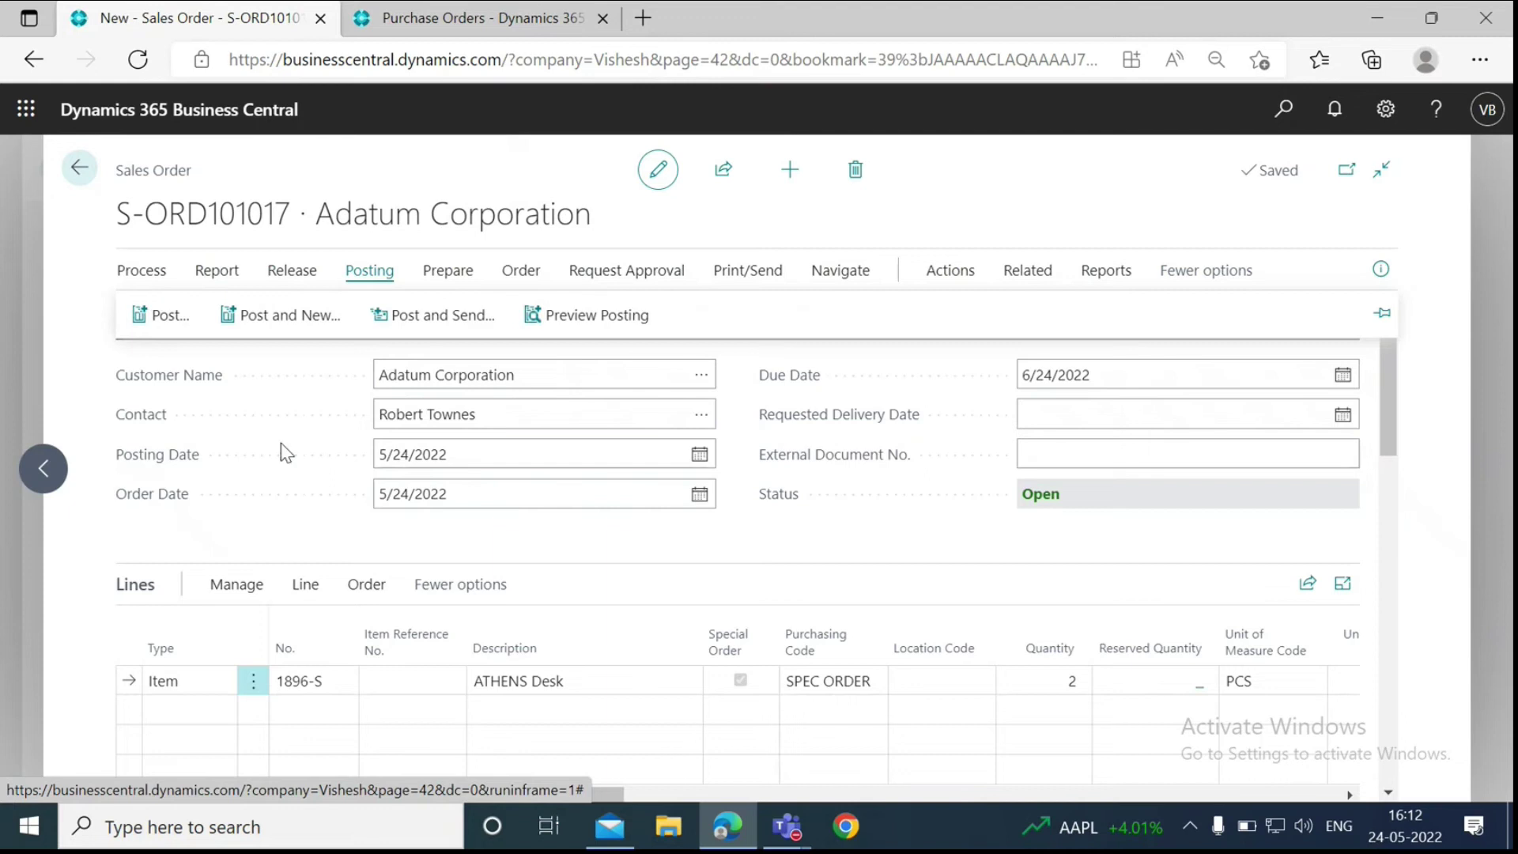
{"action": "left_click", "coordinate": [164, 317]}
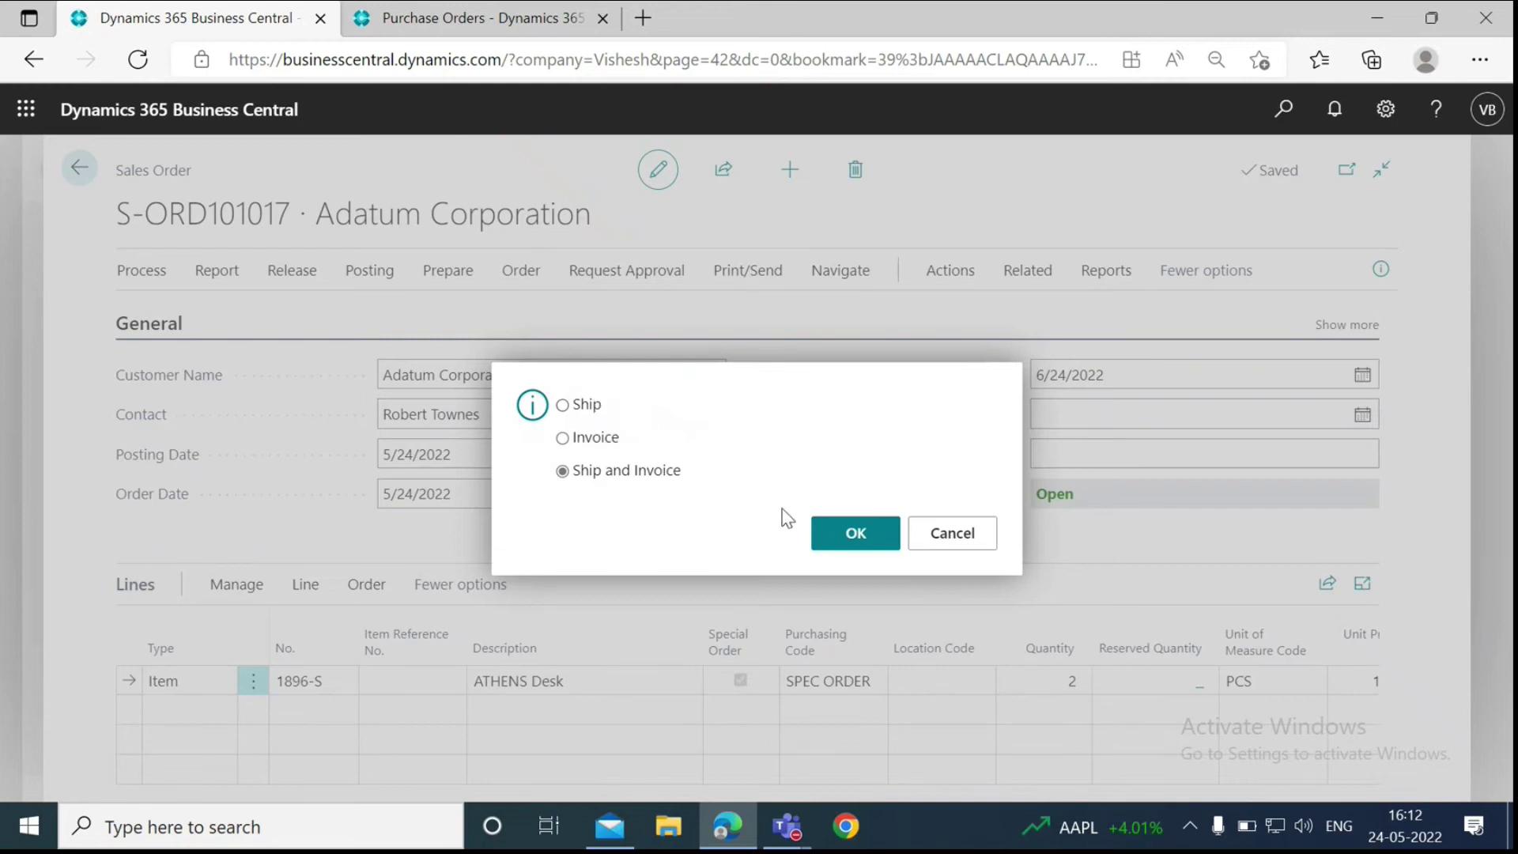
{"action": "left_click", "coordinate": [833, 537]}
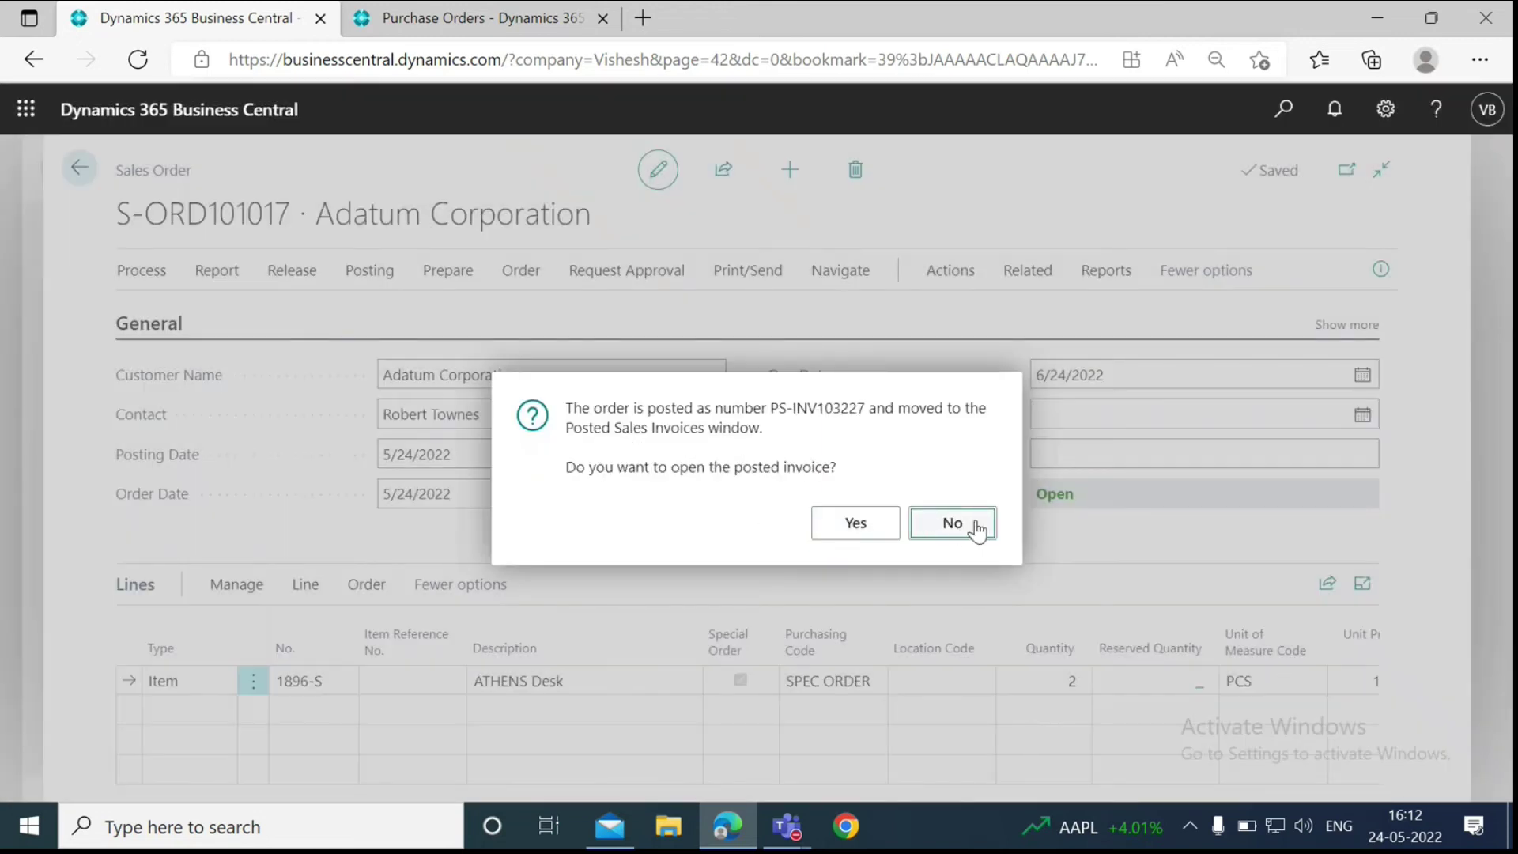
{"action": "left_click", "coordinate": [976, 526]}
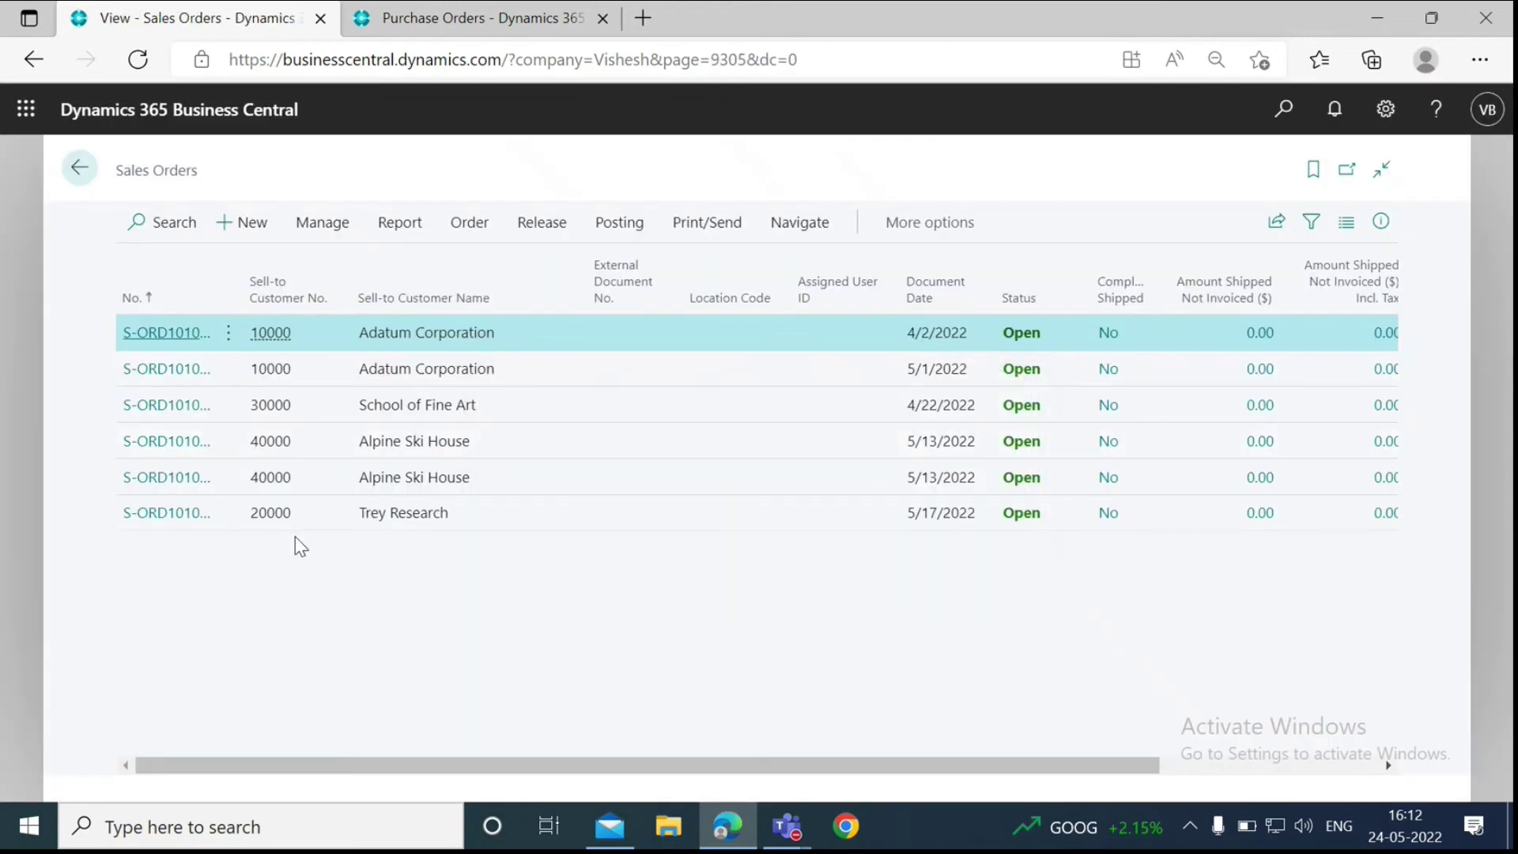